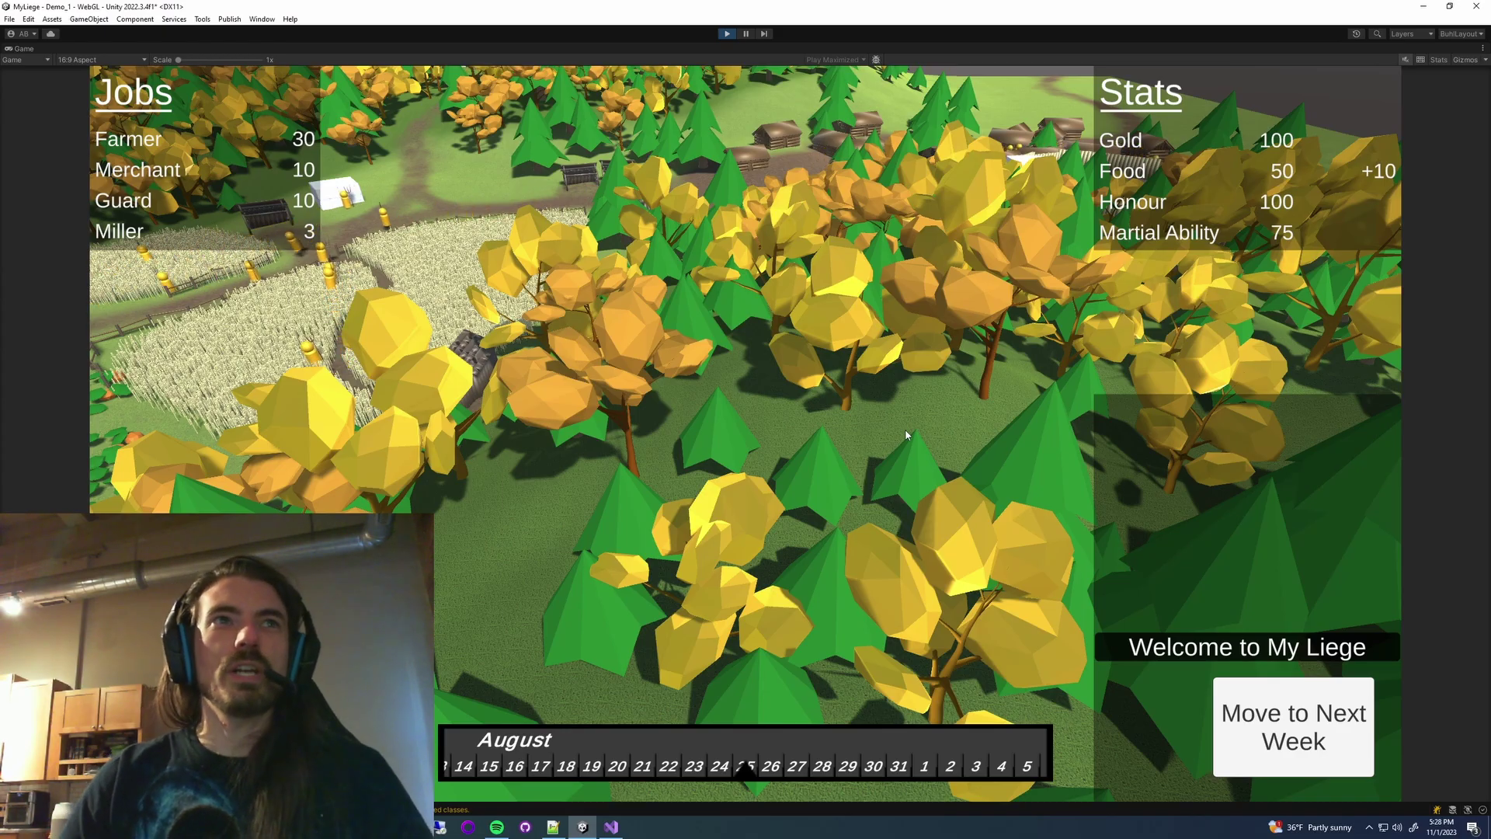
Step: Zoom out over the village and pan across the wheat fields, bench and farm
{"action": "scroll", "coordinate": [905, 435], "scroll_direction": "down", "scroll_amount": 5}
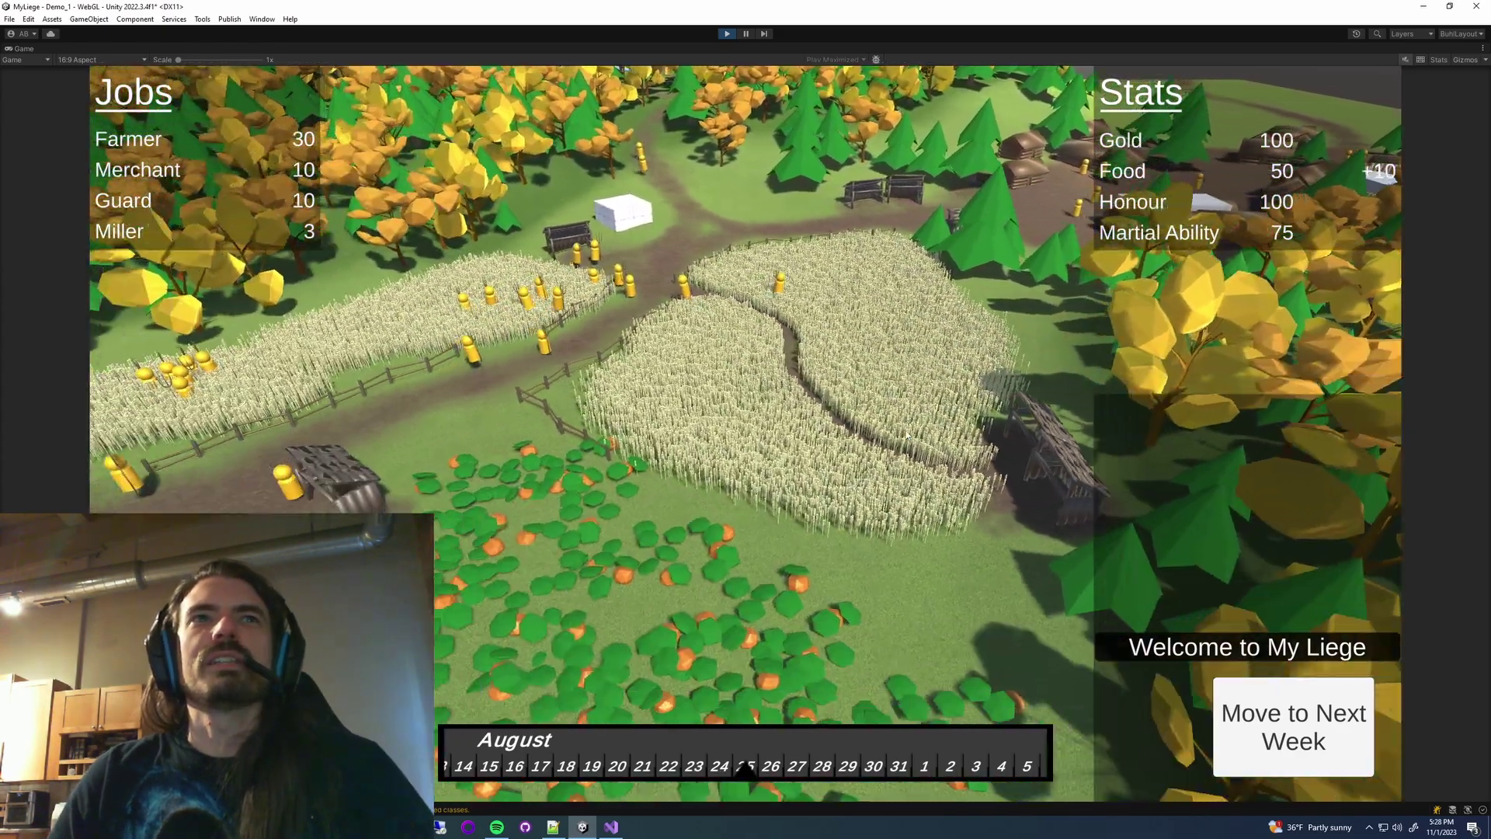
{"action": "scroll", "coordinate": [905, 435], "scroll_direction": "down", "scroll_amount": 4}
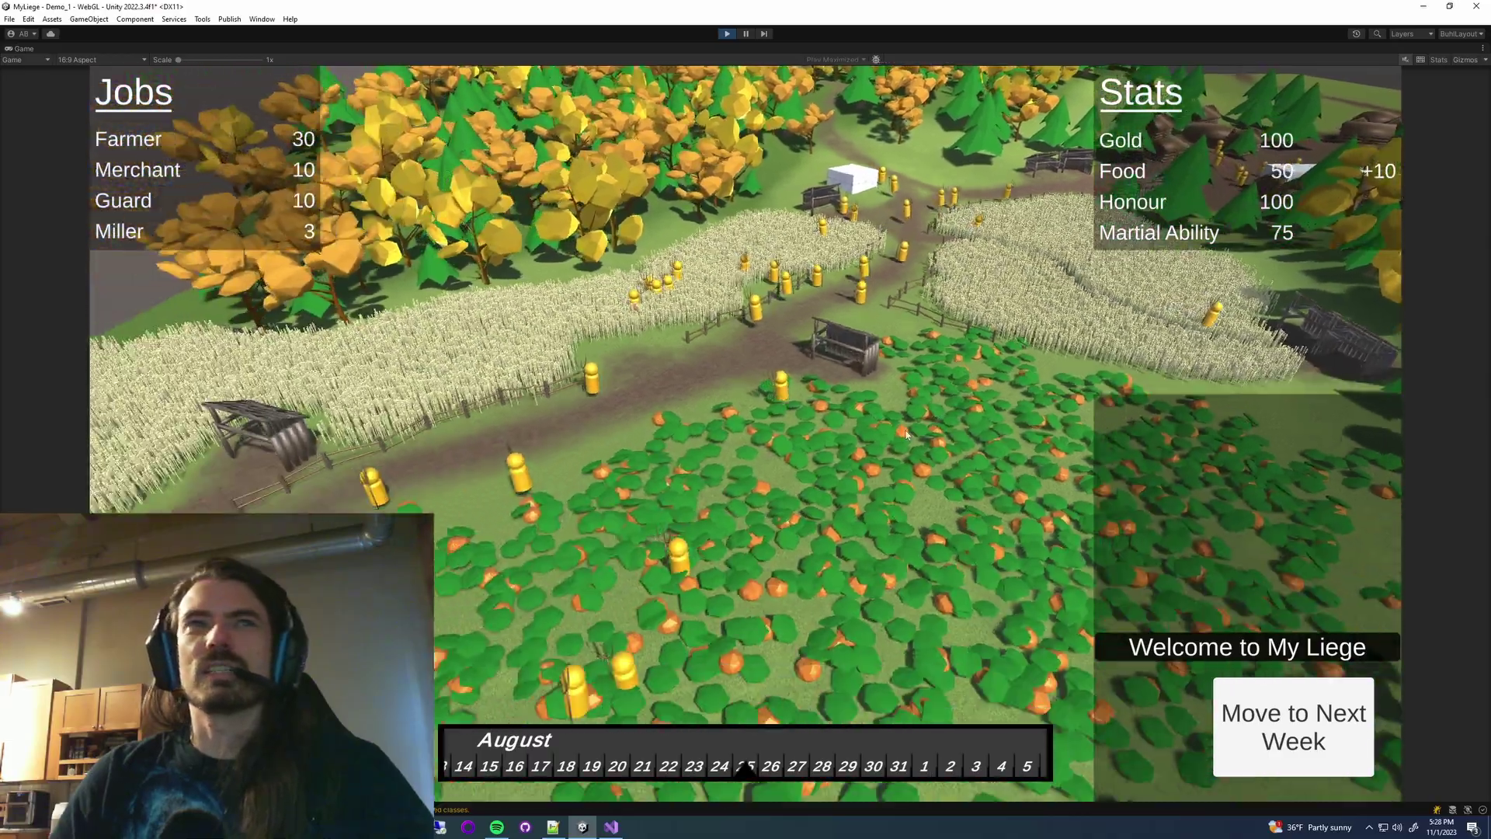
{"action": "key", "text": "a"}
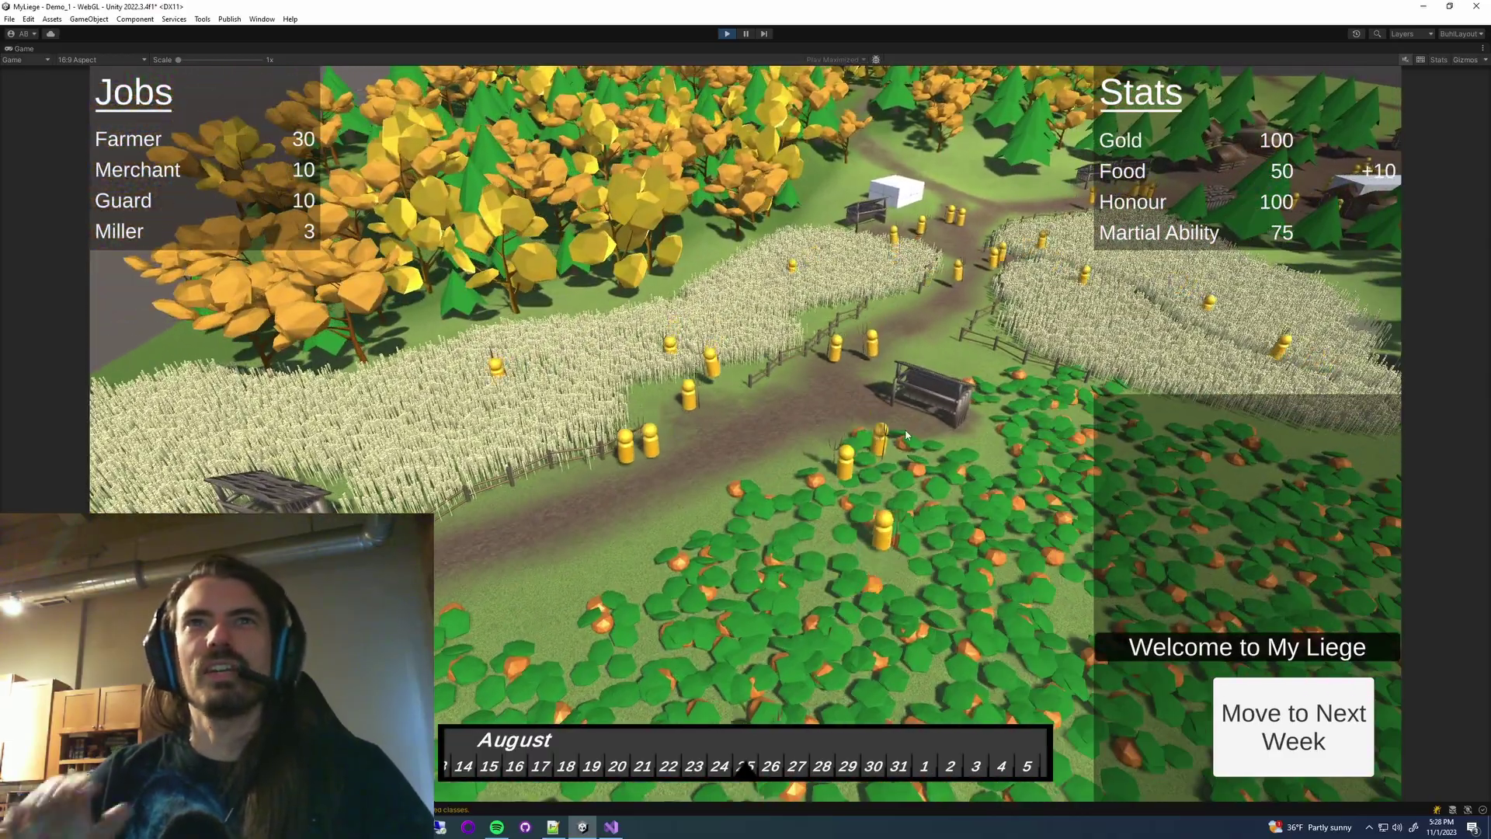
{"action": "key", "text": "d"}
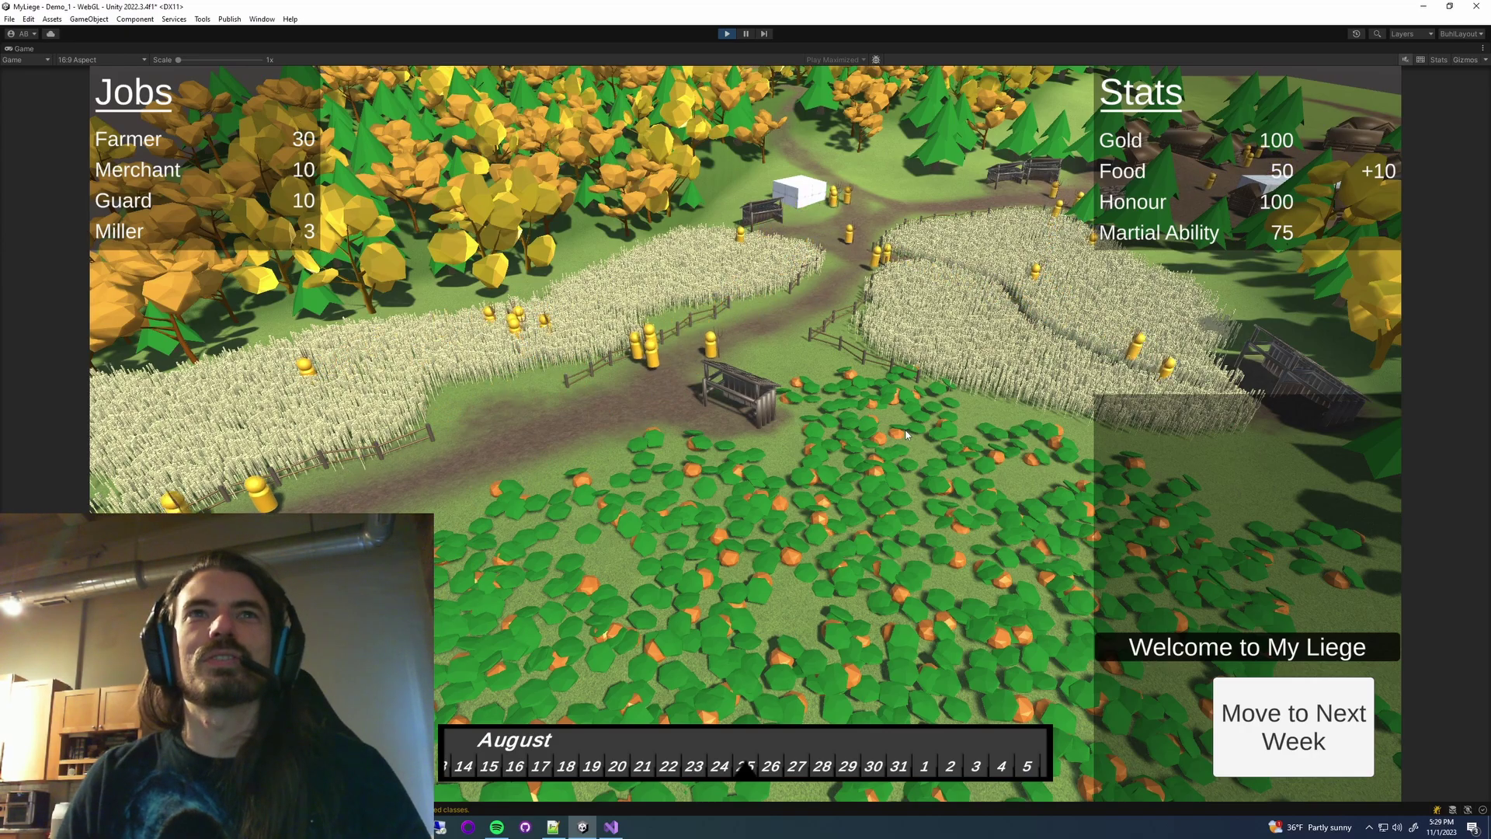
Step: Re-centre on the fields and road junction, then fly forward and zoom into the autumn forest
{"action": "scroll", "coordinate": [906, 434], "scroll_direction": "down", "scroll_amount": 5}
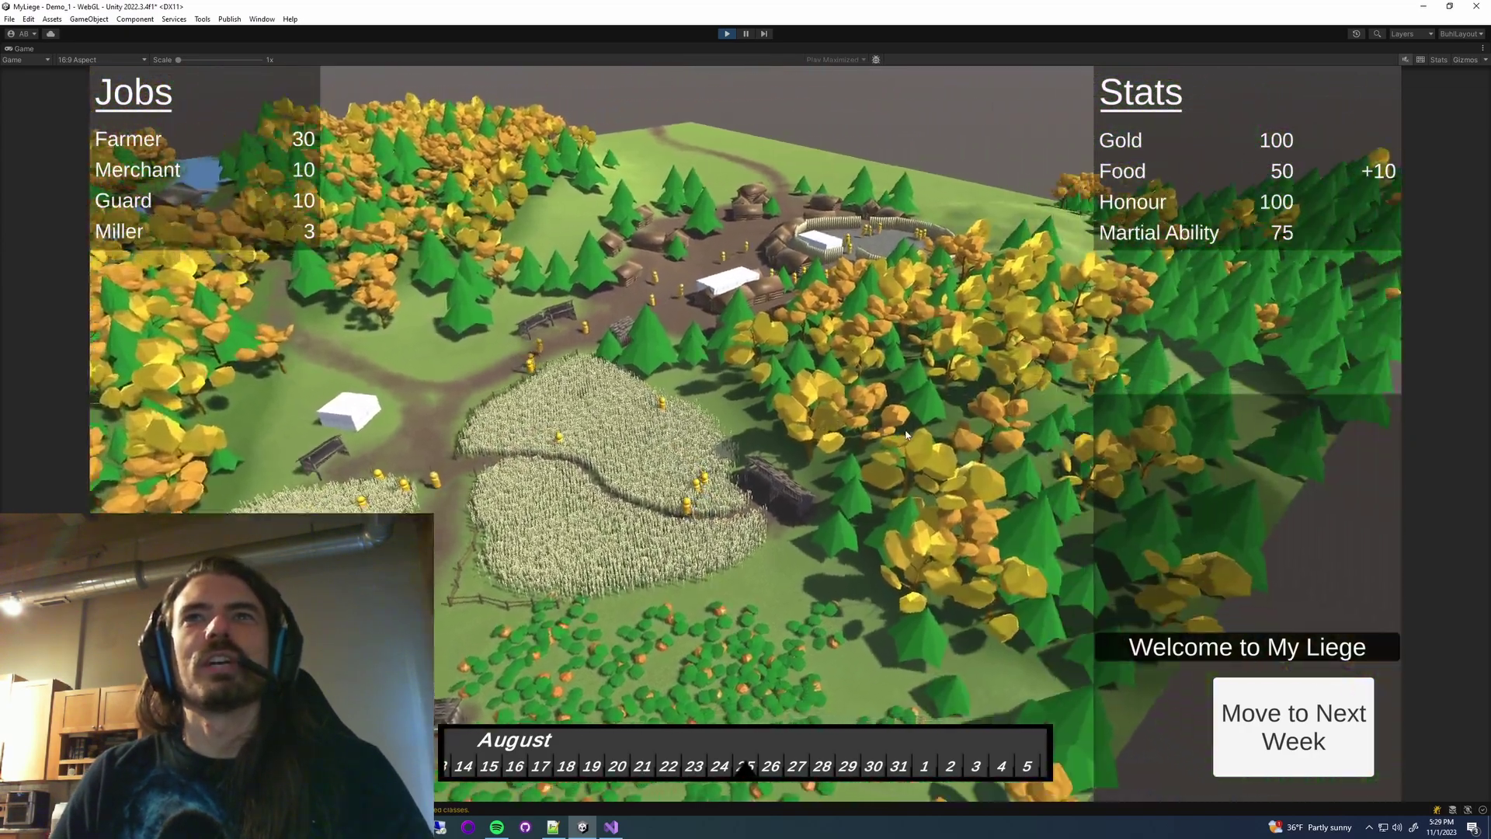
{"action": "scroll", "coordinate": [906, 434], "scroll_direction": "down", "scroll_amount": 2}
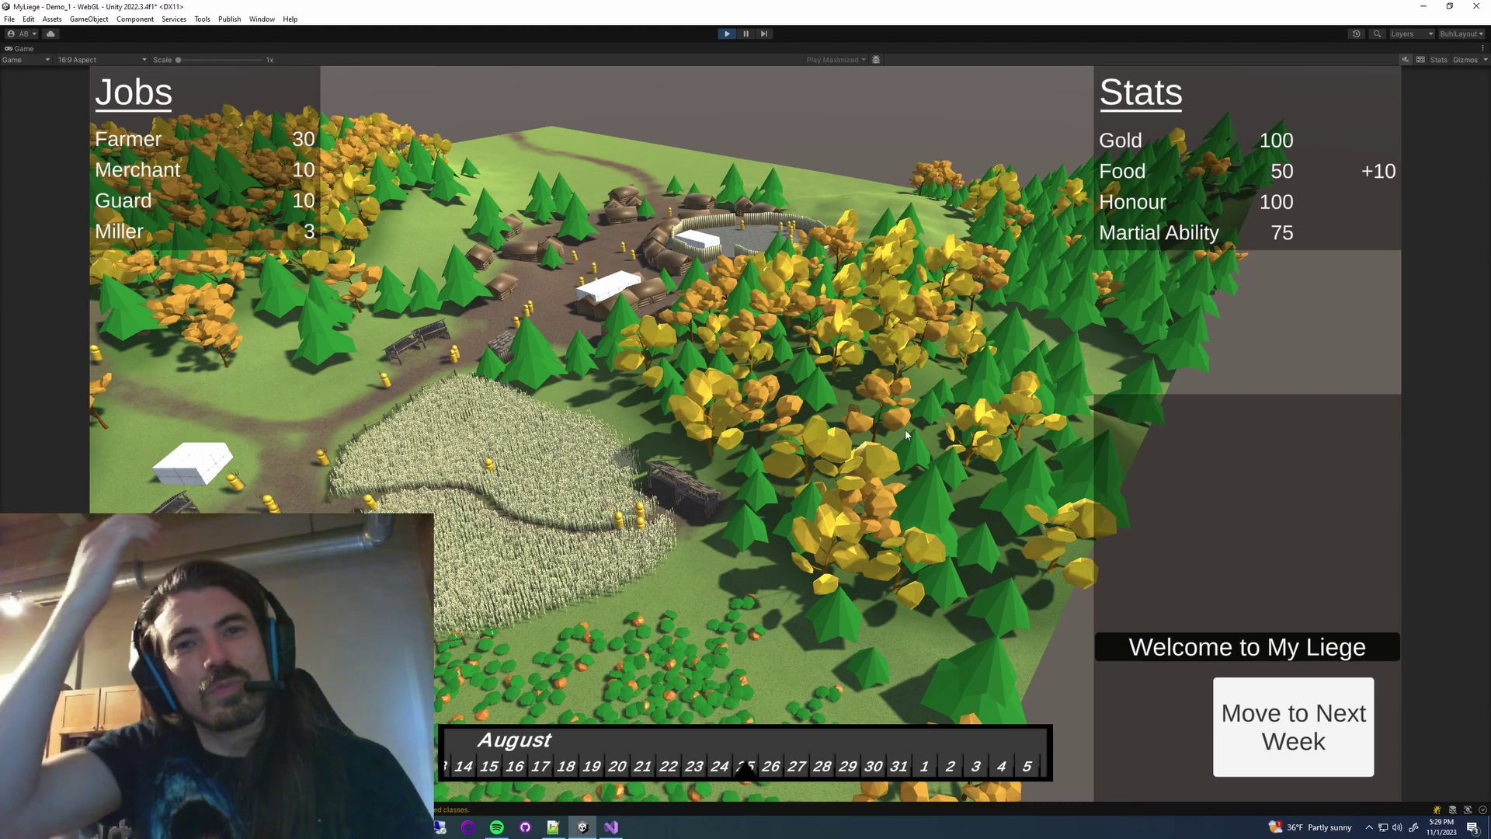
{"action": "scroll", "coordinate": [906, 434], "scroll_direction": "up", "scroll_amount": 1}
{"action": "scroll", "coordinate": [906, 434], "scroll_direction": "up", "scroll_amount": 2}
{"action": "key", "text": "a"}
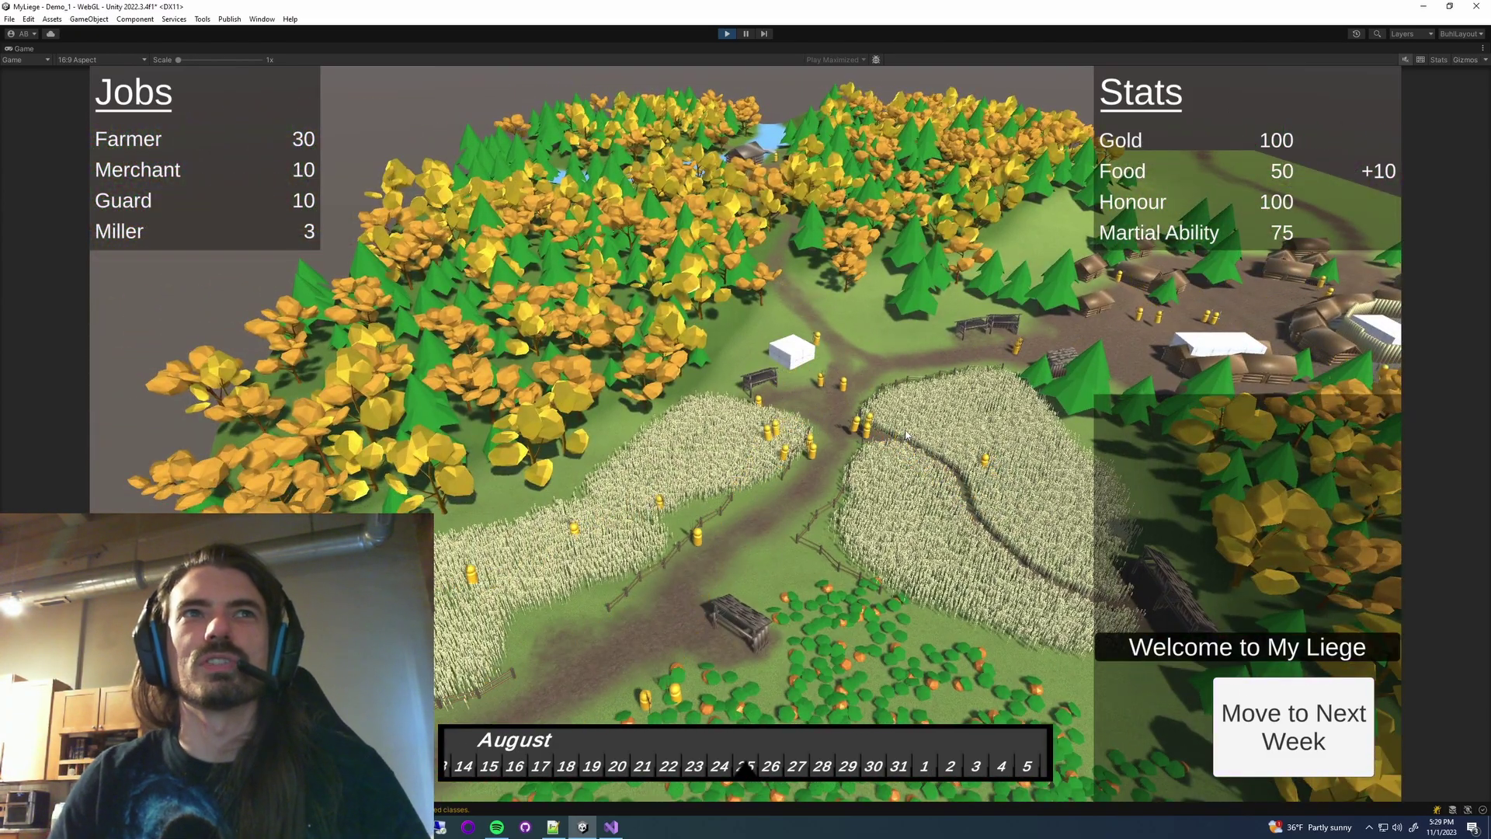
{"action": "key", "text": "w"}
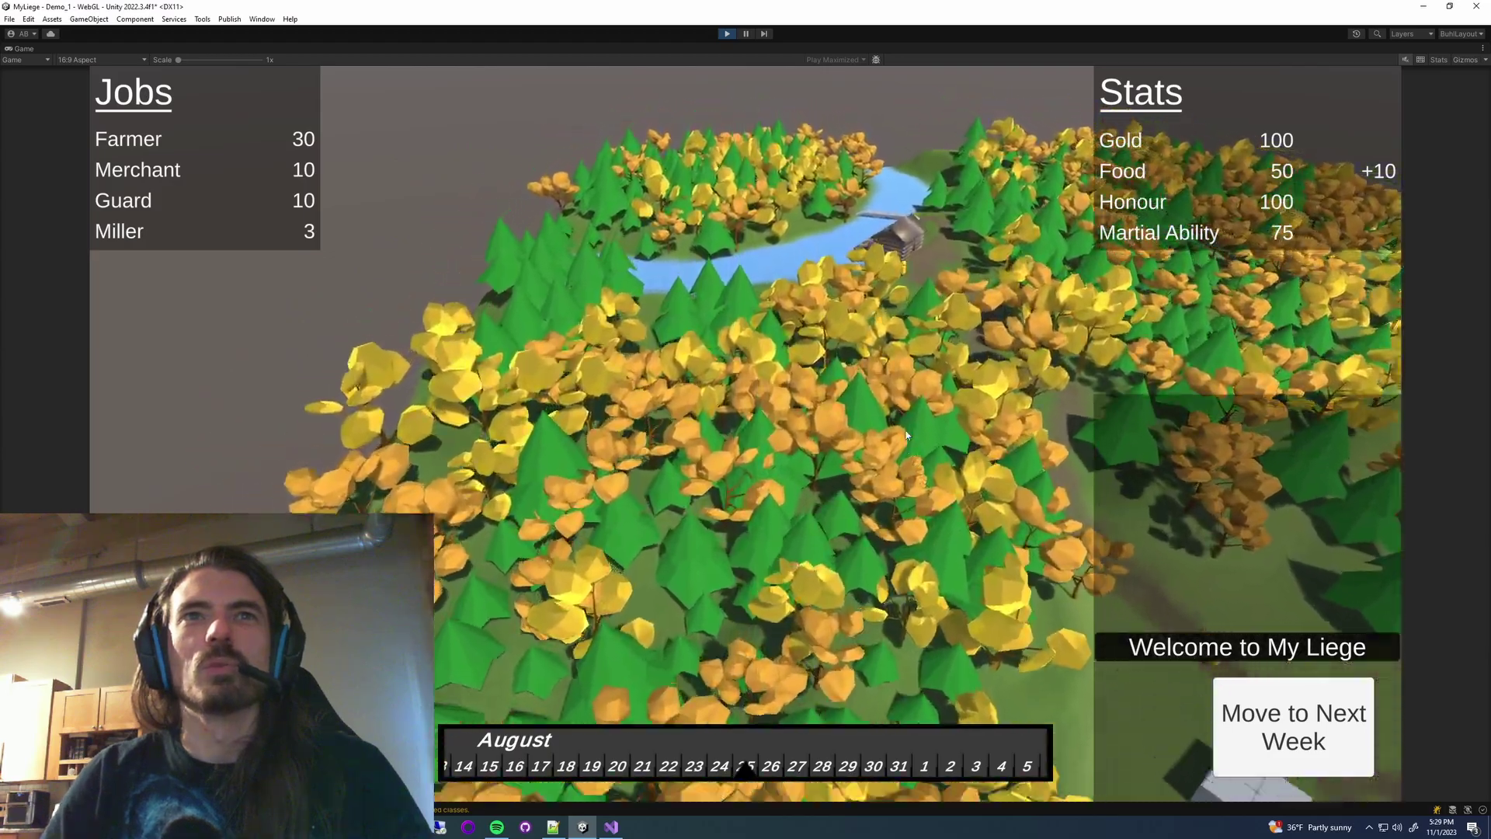
{"action": "scroll", "coordinate": [906, 434], "scroll_direction": "up", "scroll_amount": 4}
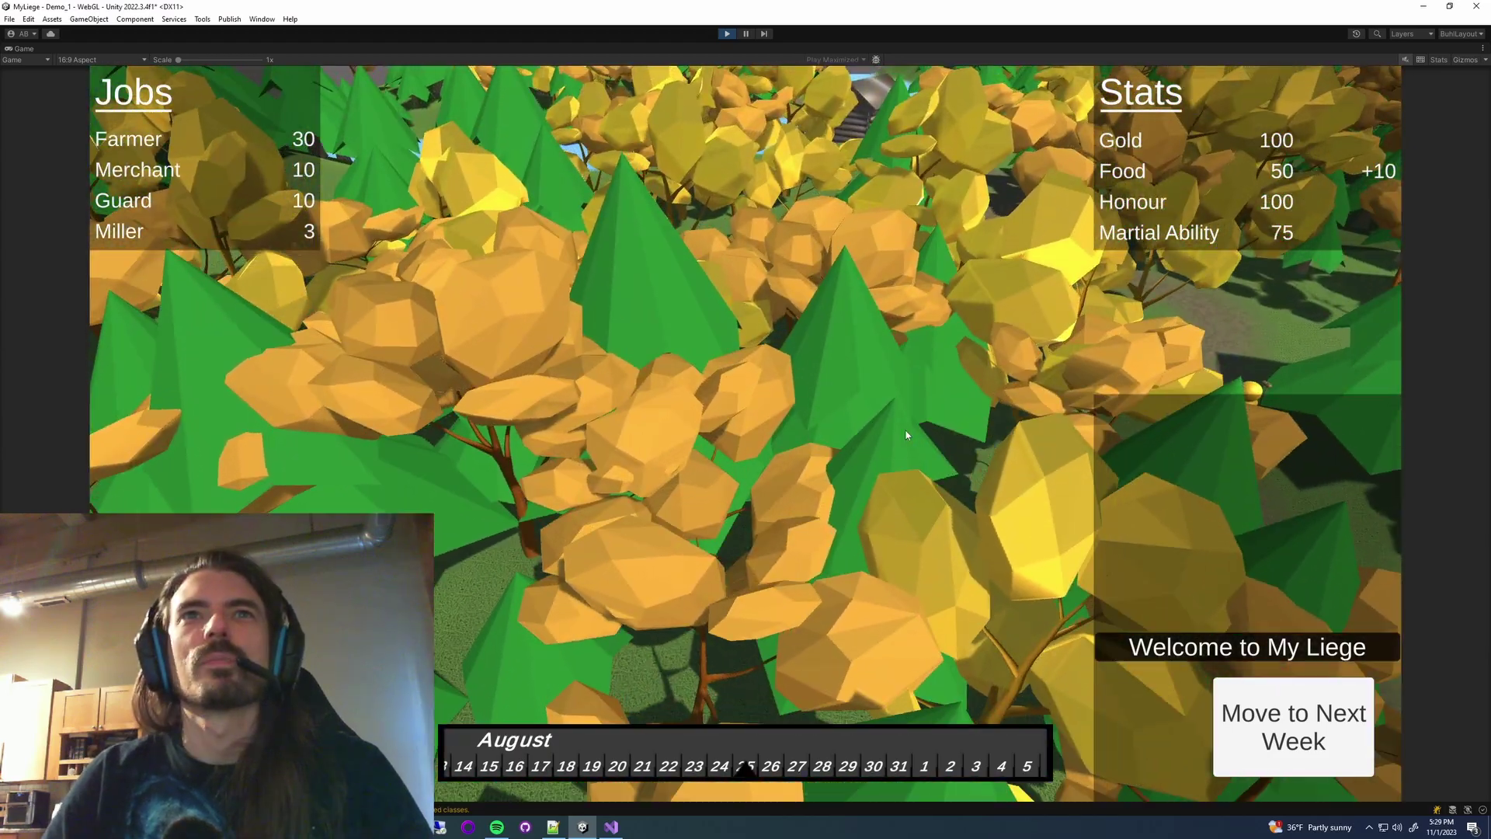
Step: Fly through the autumn trees and pull back to show the river, footbridge and log cabin
{"action": "scroll", "coordinate": [906, 434], "scroll_direction": "up", "scroll_amount": 1}
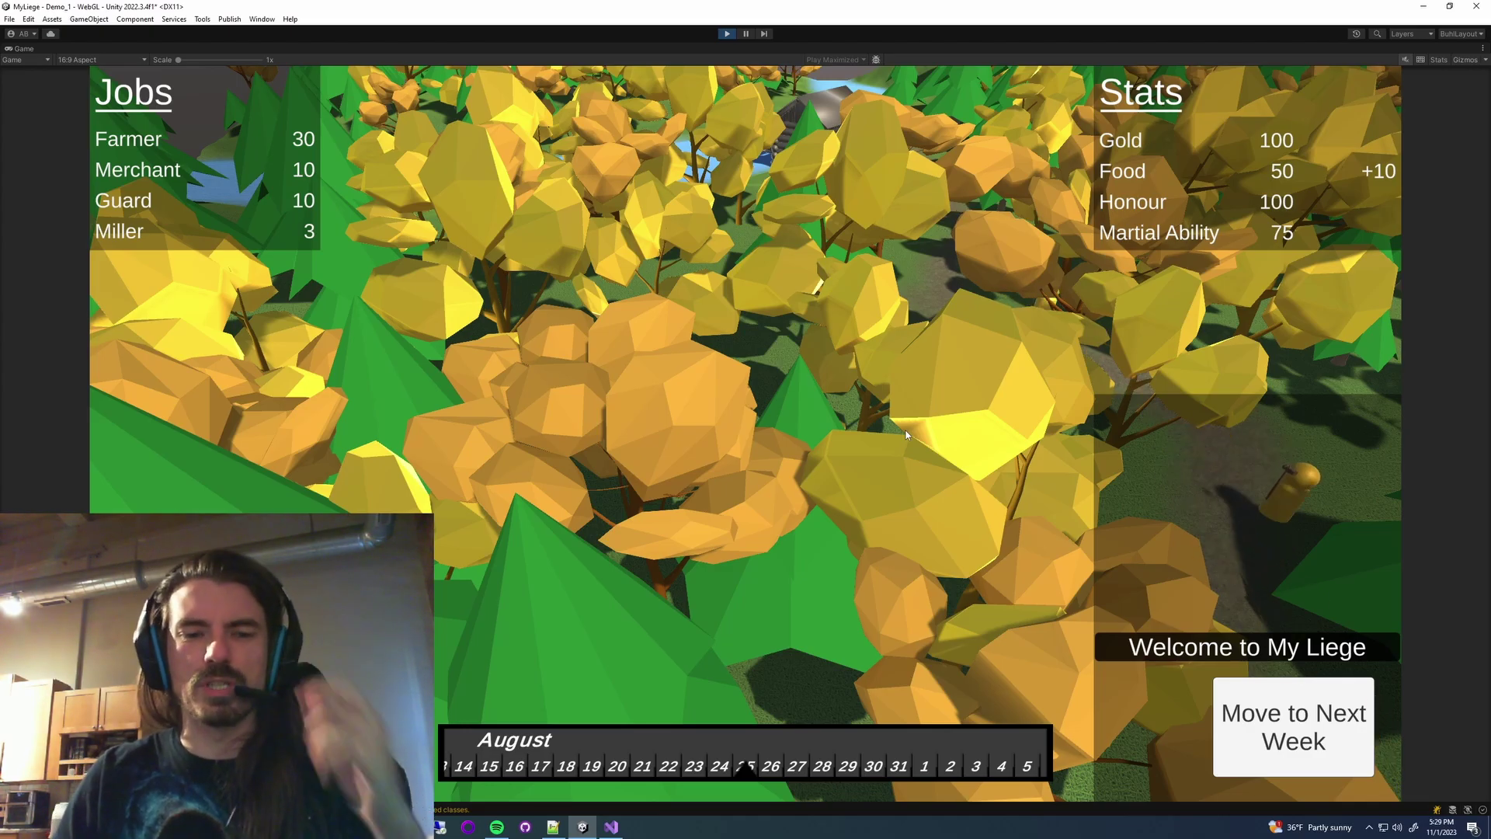
{"action": "key", "text": "w"}
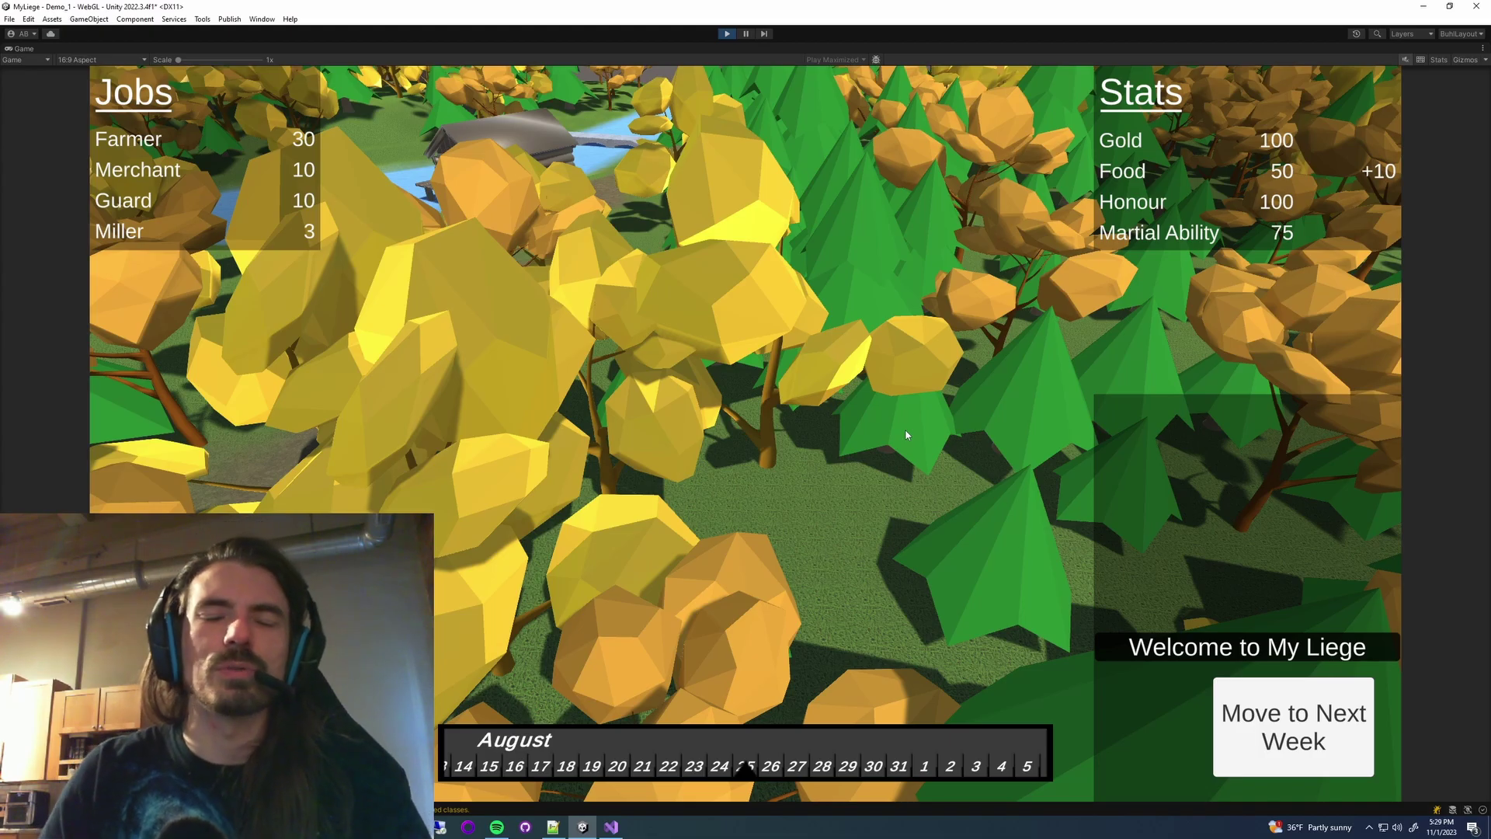
{"action": "key", "text": "w"}
{"action": "key", "text": "w"}
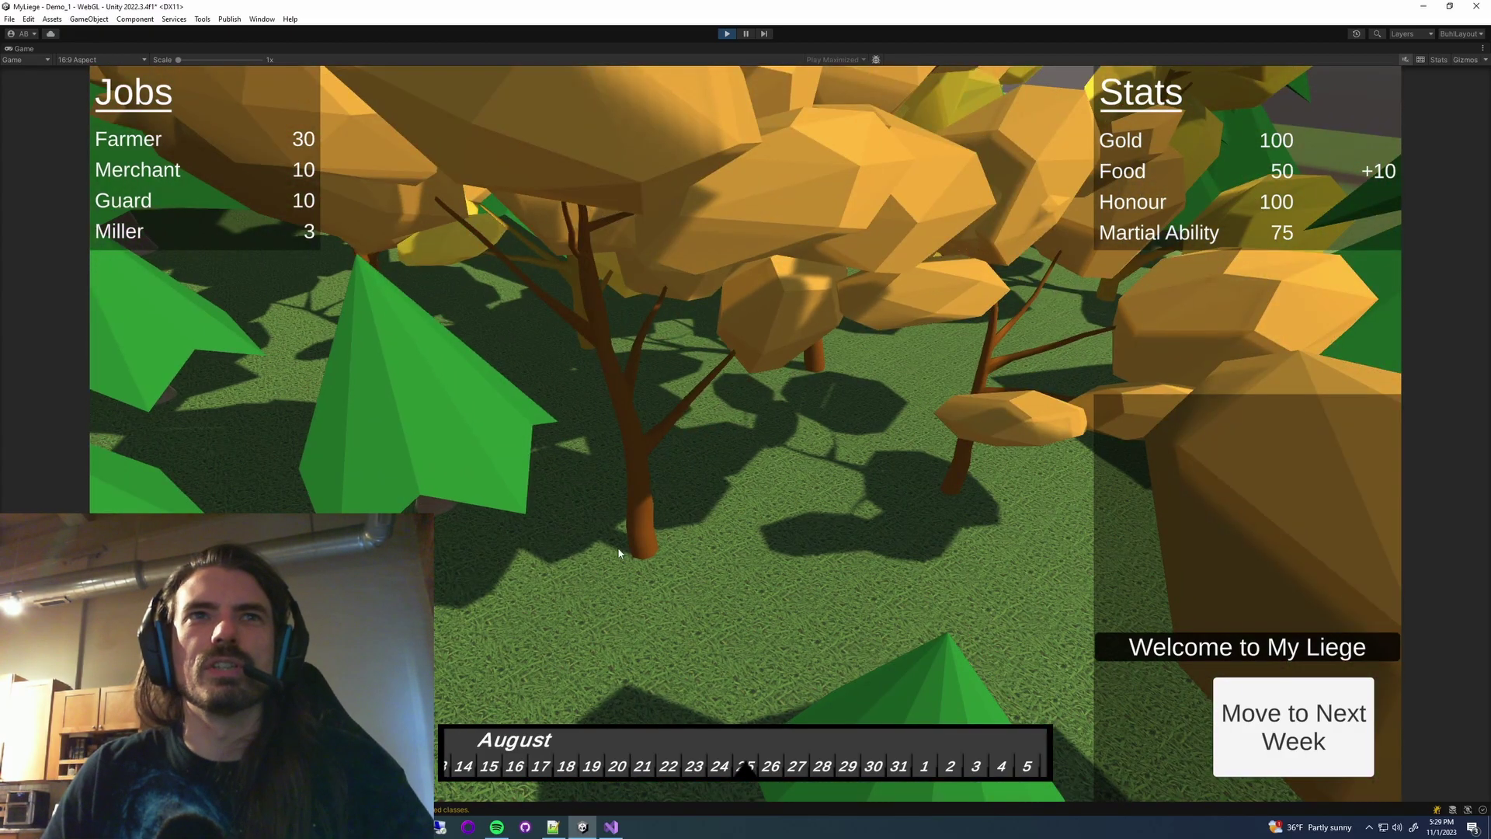
{"action": "key", "text": "w"}
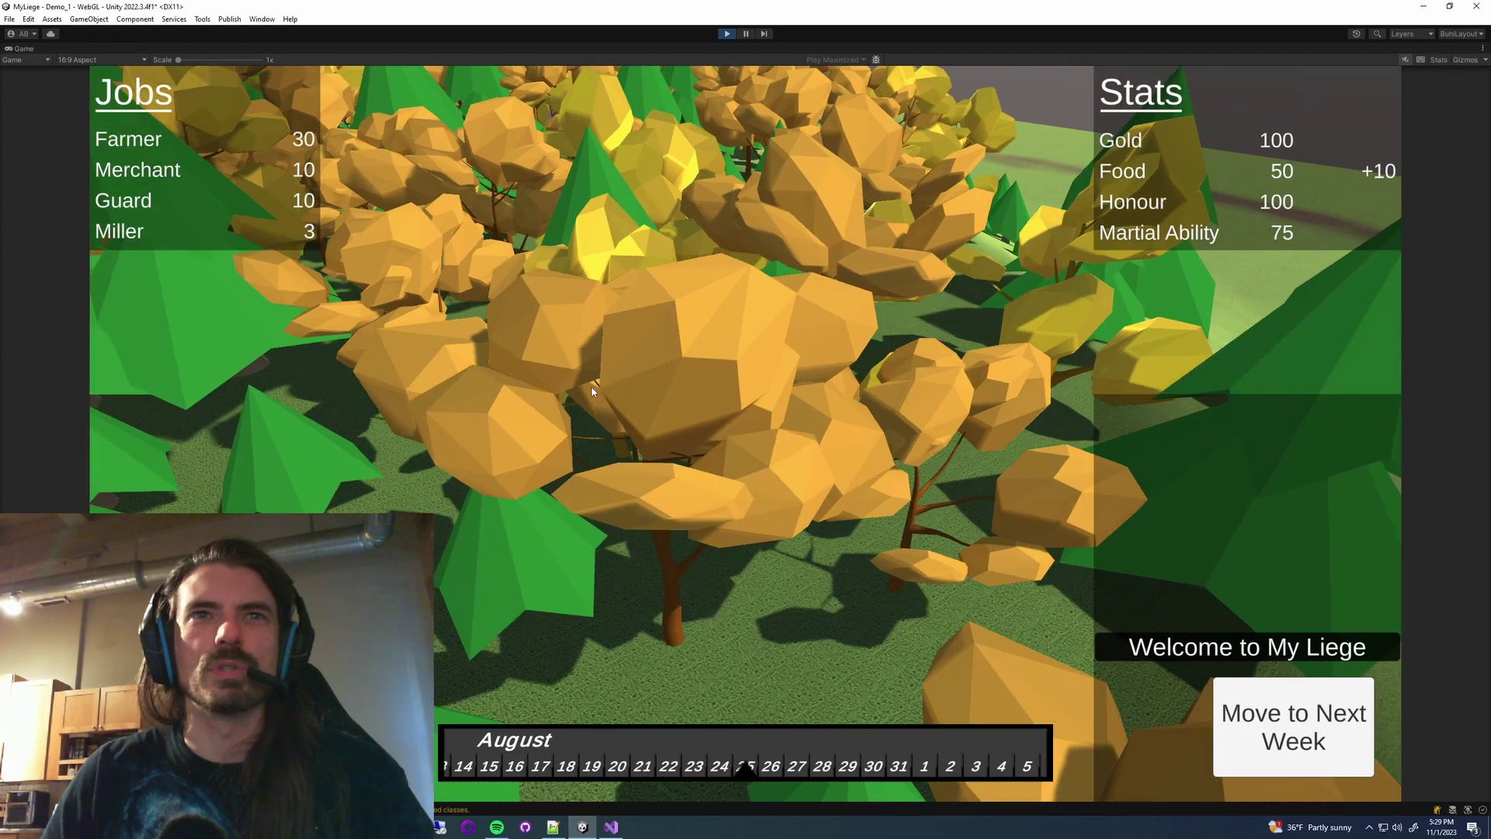
{"action": "key", "text": "s"}
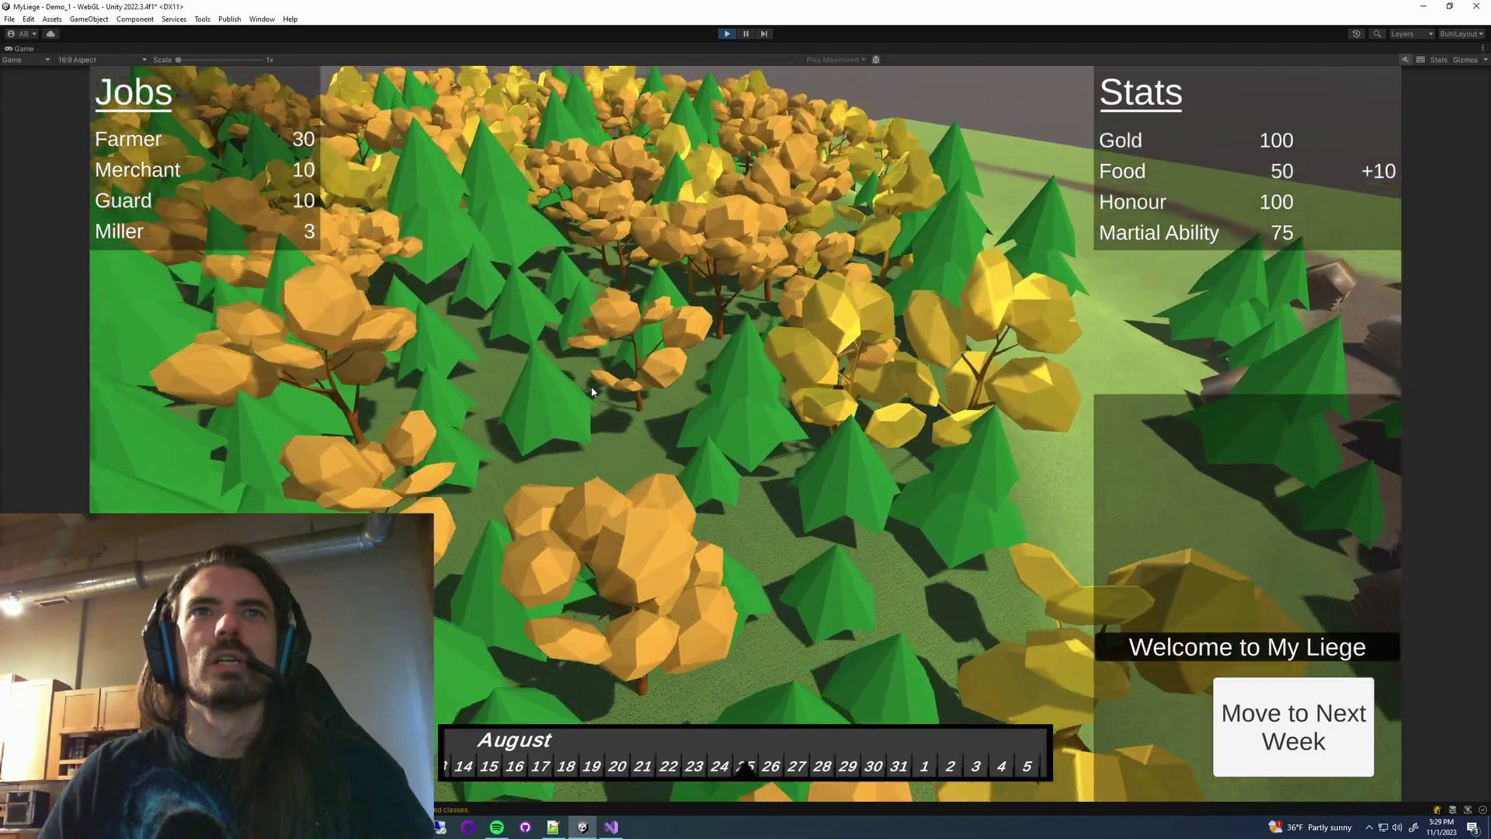
{"action": "key", "text": "w"}
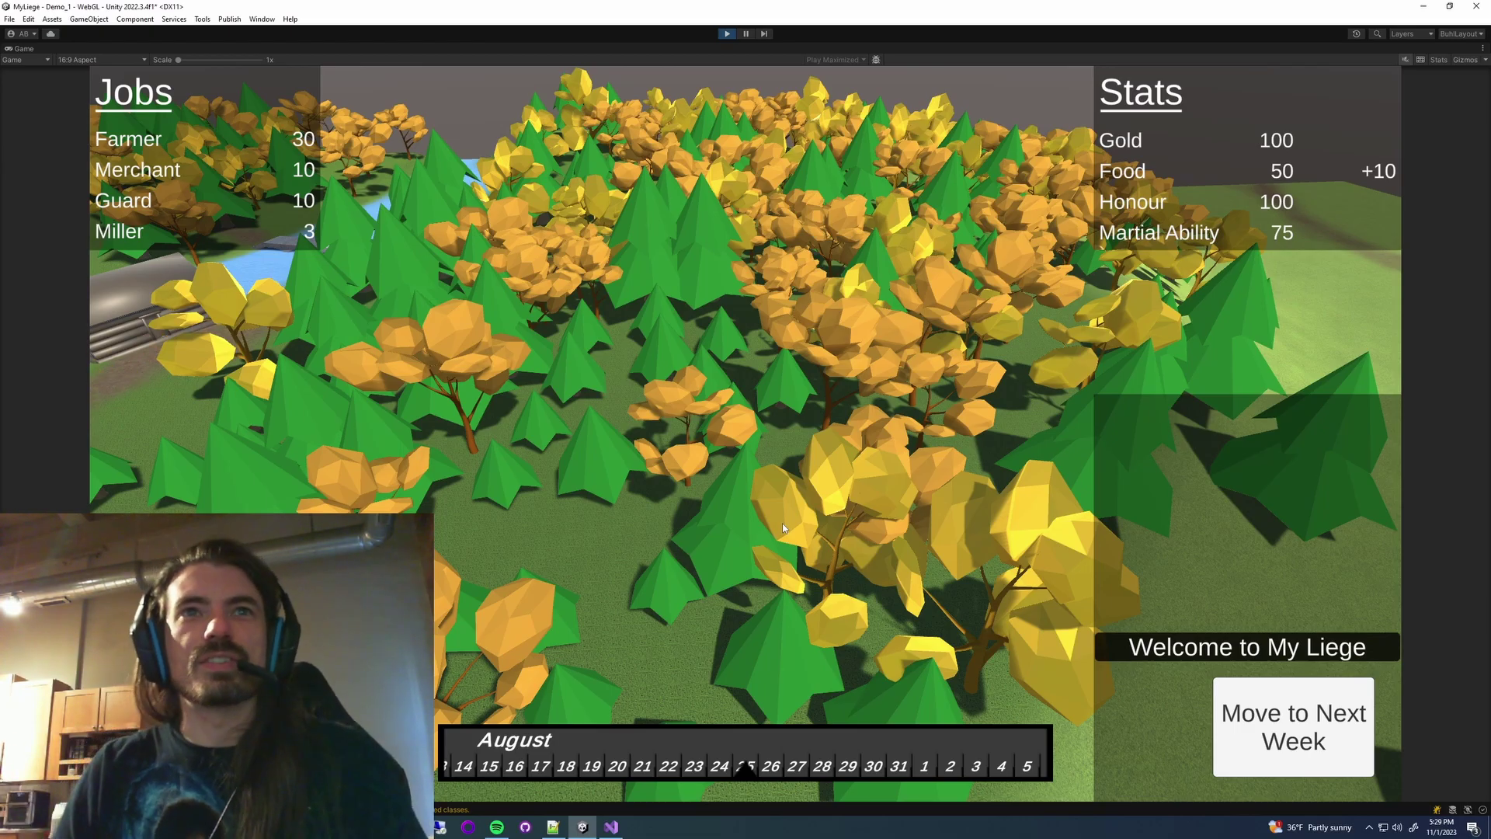
{"action": "scroll", "coordinate": [781, 523], "scroll_direction": "down", "scroll_amount": 5}
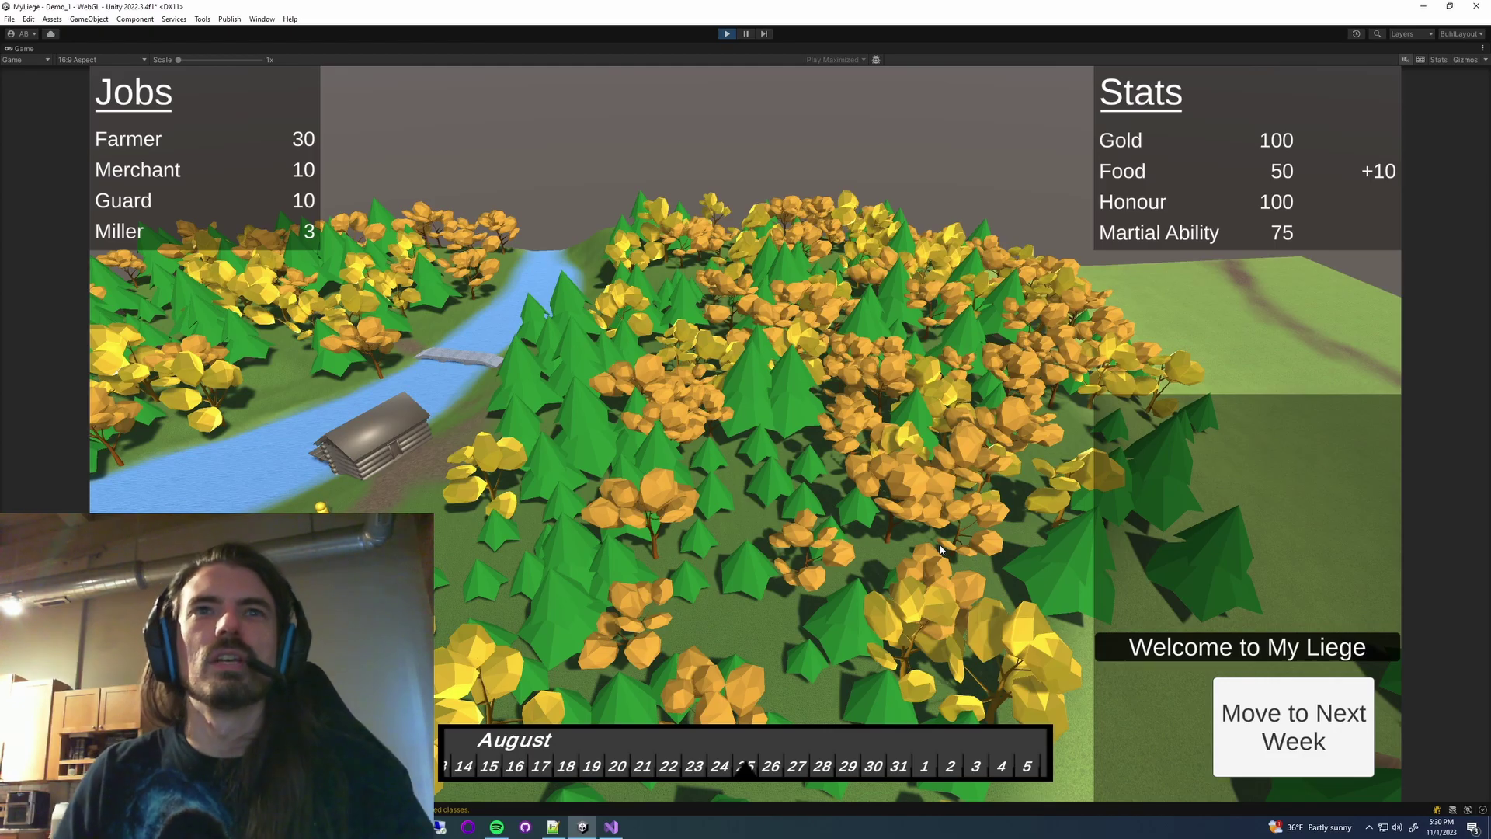
Step: Centre the view on the log cabin and river
{"action": "key", "text": "a"}
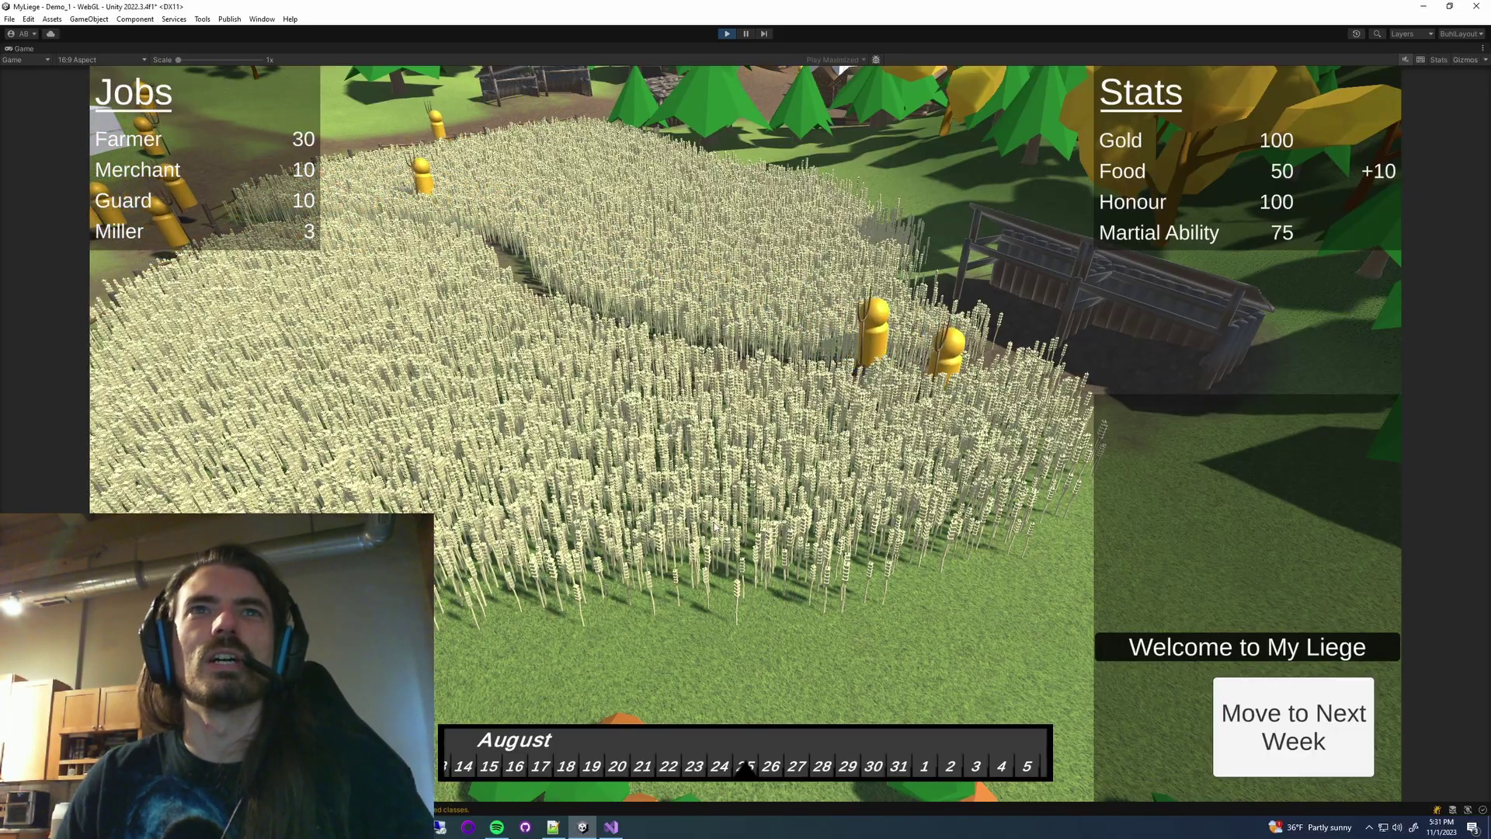
{"action": "scroll", "coordinate": [714, 525], "scroll_direction": "down", "scroll_amount": 5}
{"action": "scroll", "coordinate": [714, 526], "scroll_direction": "down", "scroll_amount": 3}
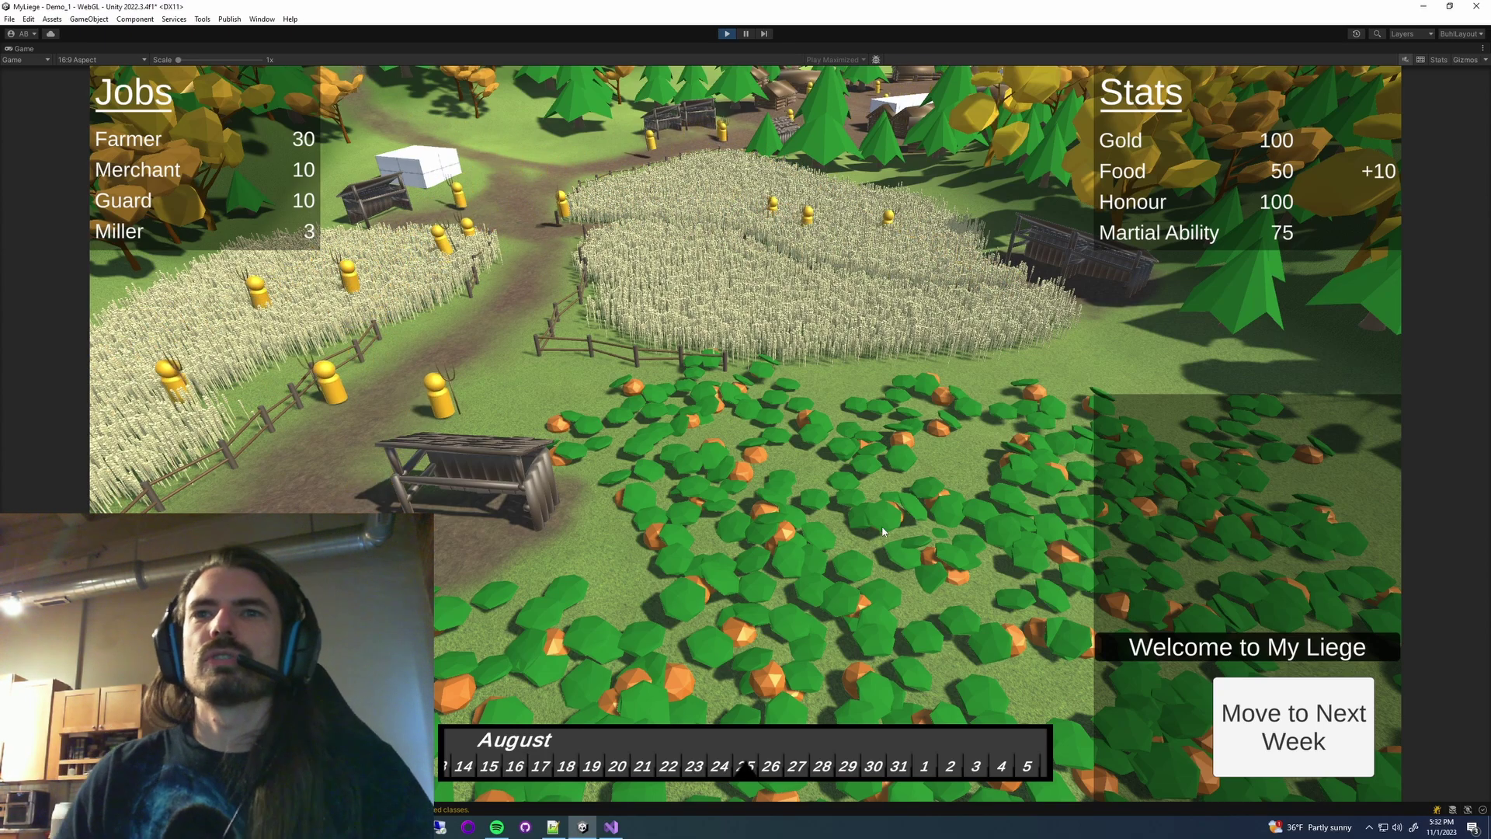
Step: Dismiss the Welcome message, advance one week, and open 'A foreboding prophecy'
{"action": "left_click", "coordinate": [674, 552]}
{"action": "left_click", "coordinate": [676, 552]}
{"action": "left_click", "coordinate": [676, 553]}
{"action": "left_click", "coordinate": [666, 558]}
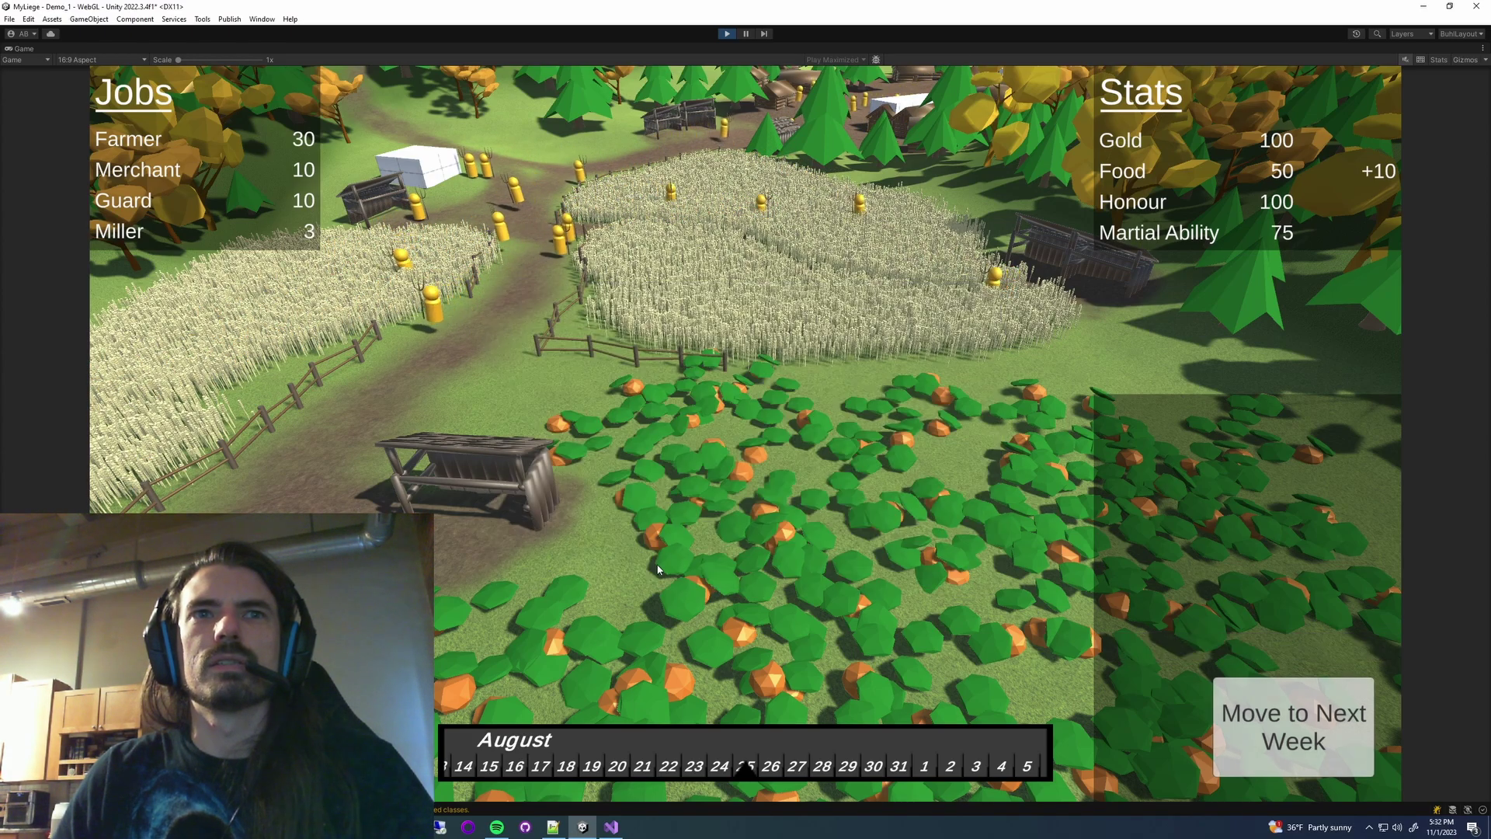
{"action": "left_click", "coordinate": [1363, 716]}
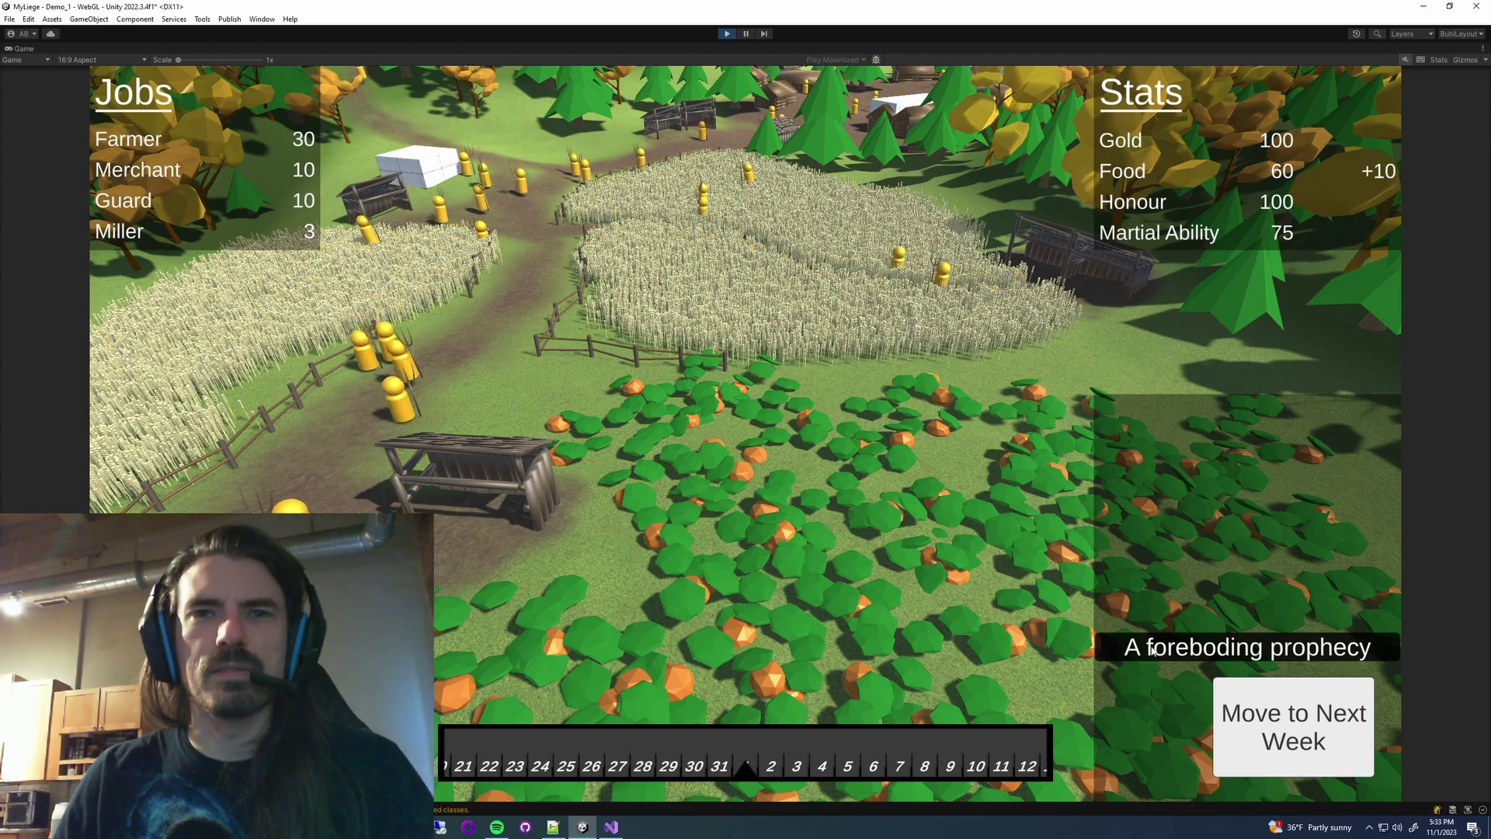
{"action": "left_click", "coordinate": [1153, 651]}
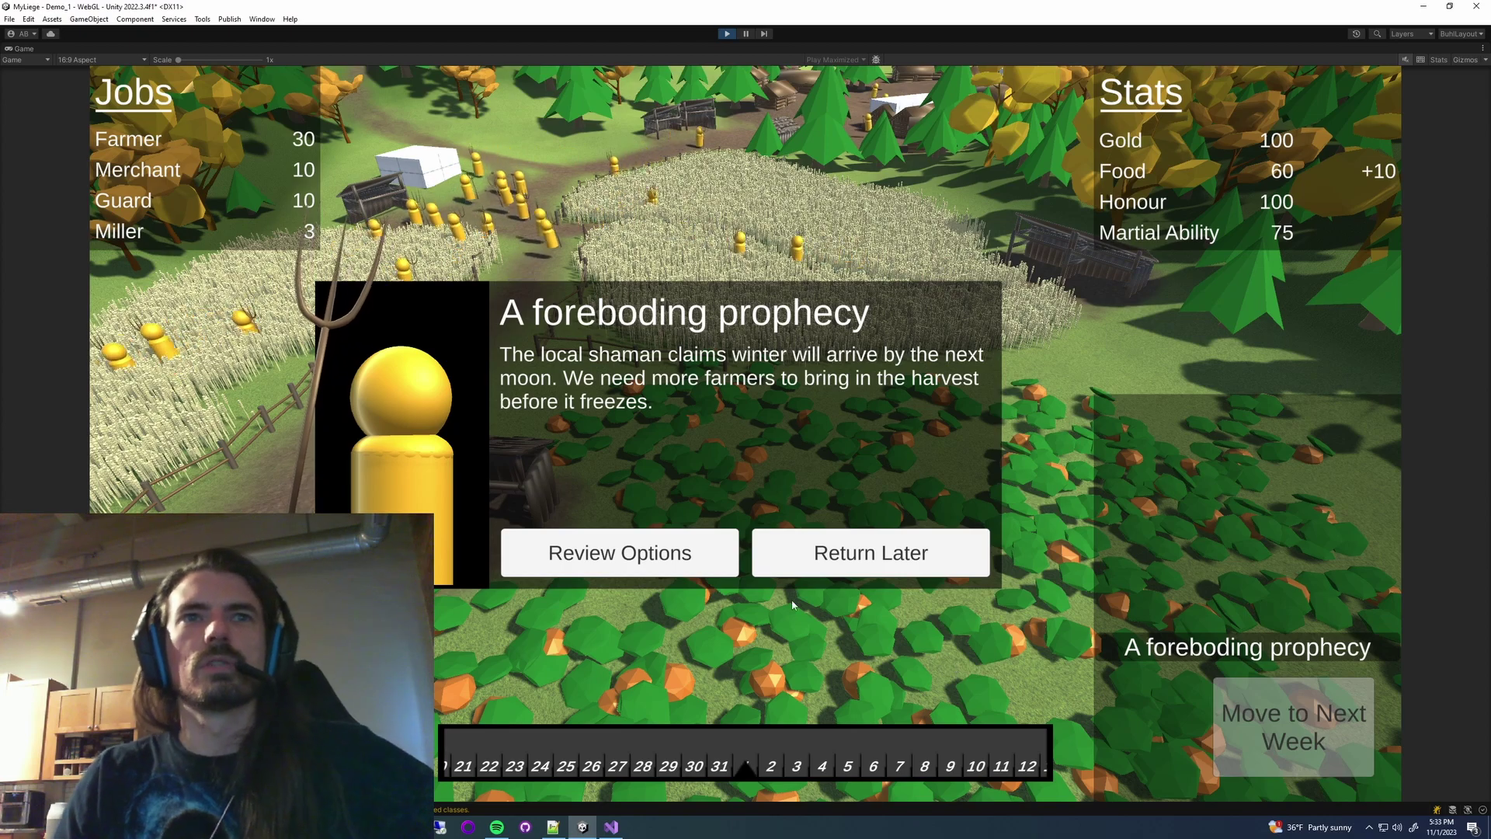
Step: Show the prophecy's three responses with the advisor's opinion
{"action": "left_click", "coordinate": [664, 556]}
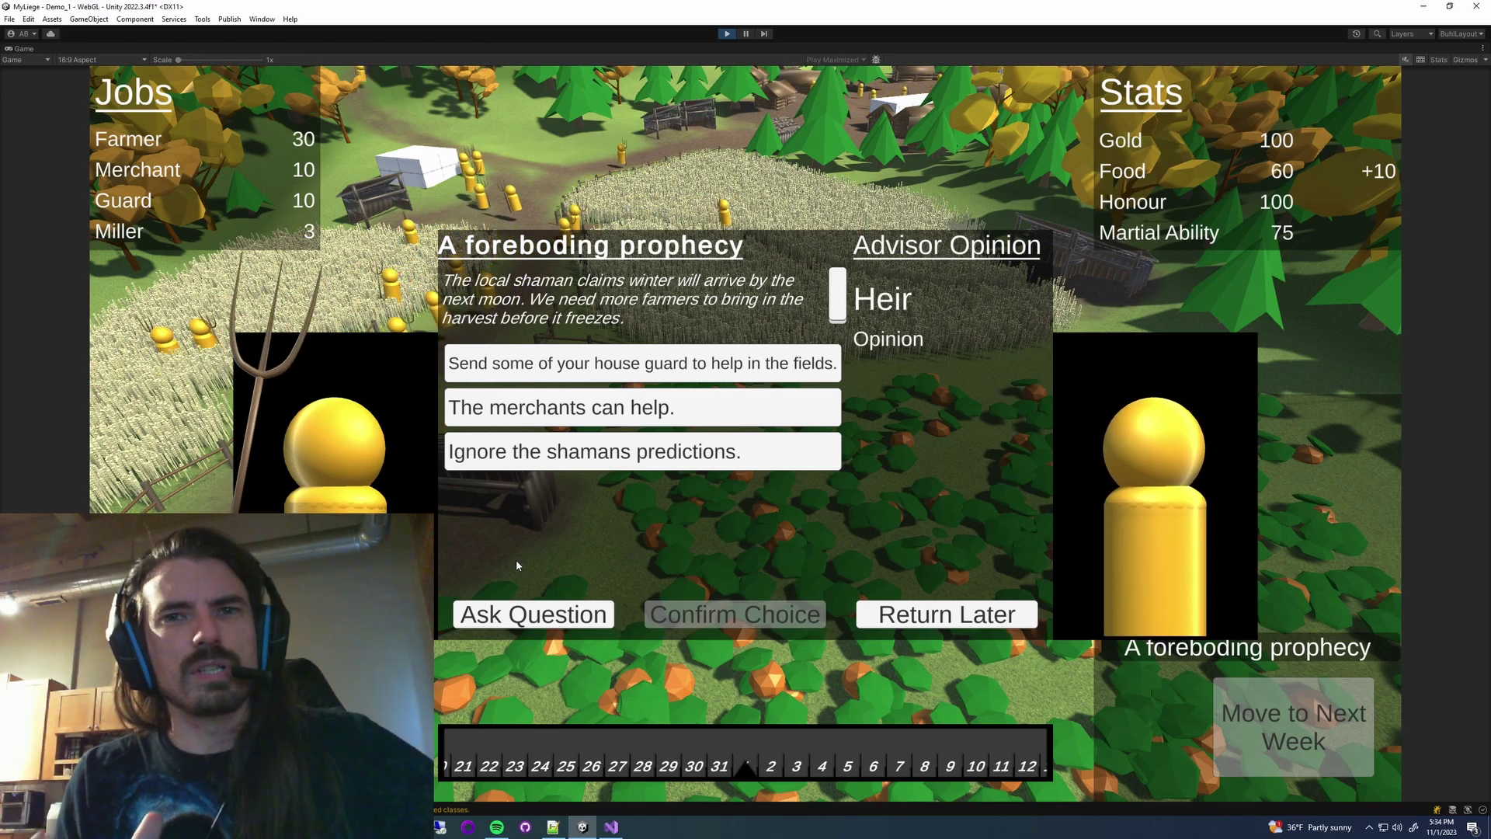
Step: Switch the prophecy event to its two questions: worst case and shaman's trustworthiness
{"action": "left_click", "coordinate": [533, 614]}
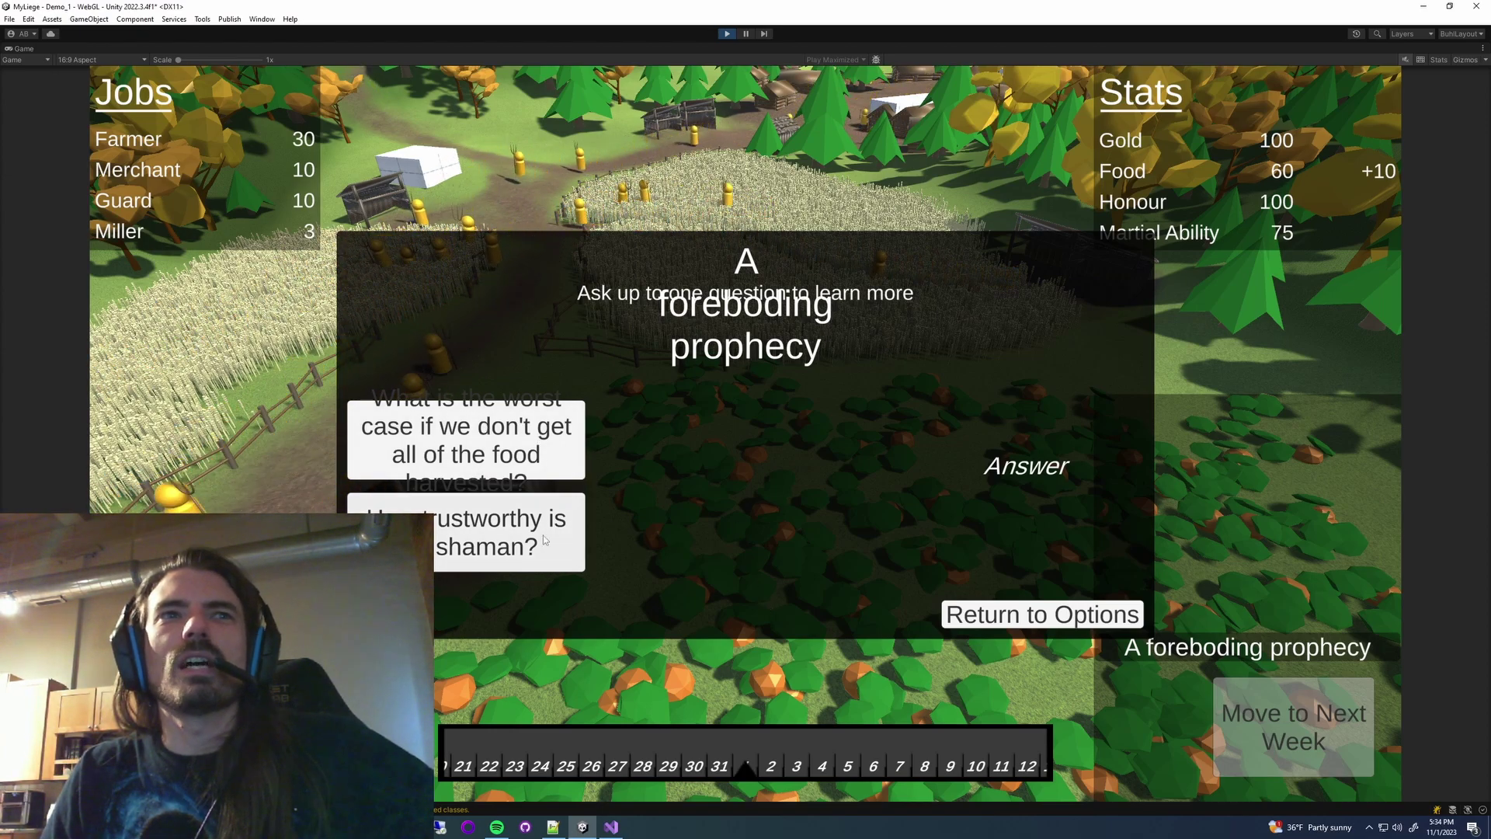
Step: Ask 'How trustworthy is the shaman?', then return to the three response options
{"action": "left_click", "coordinate": [469, 544]}
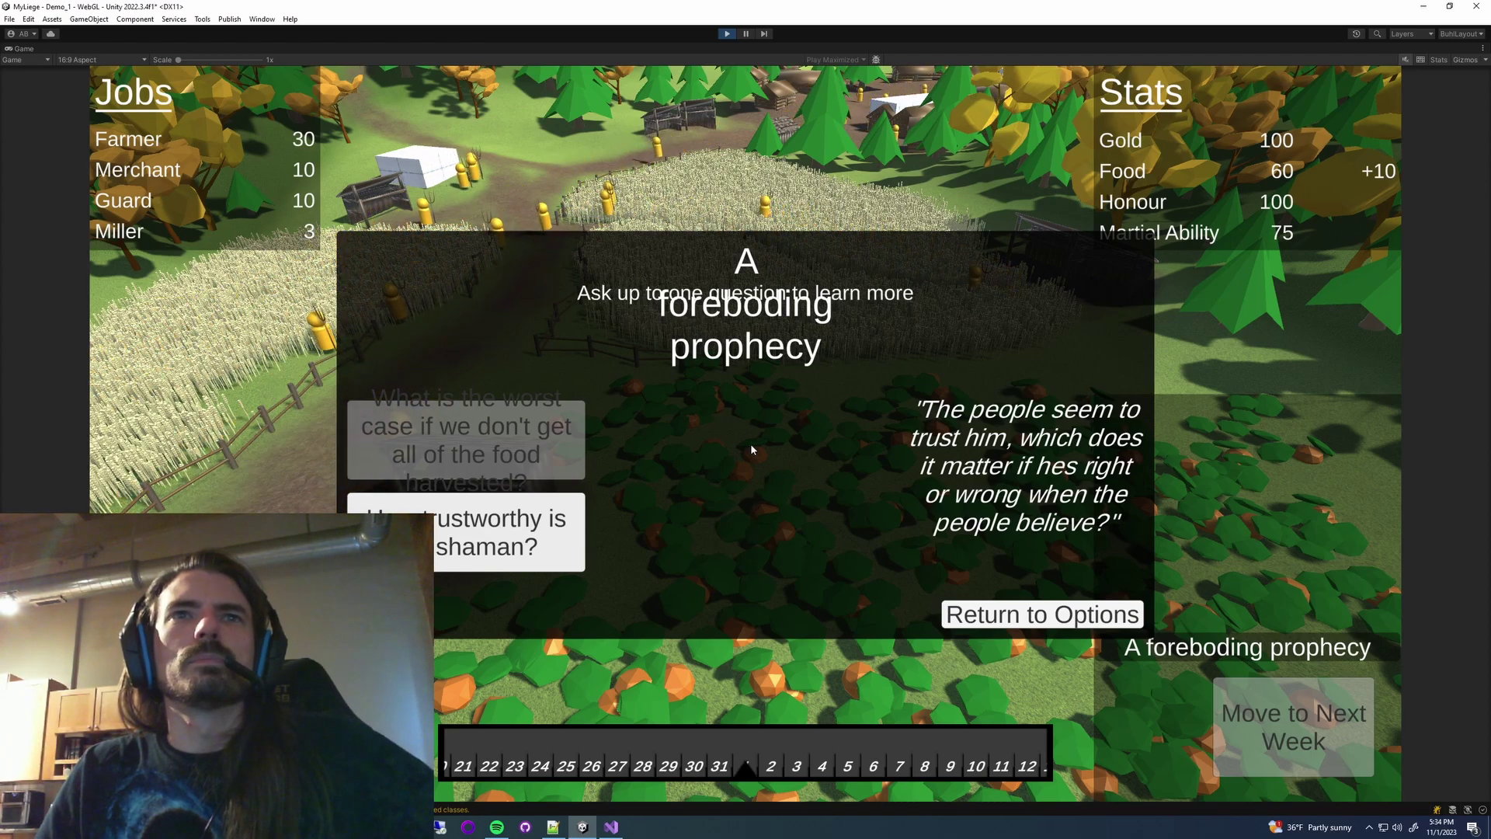
{"action": "left_click", "coordinate": [1014, 617]}
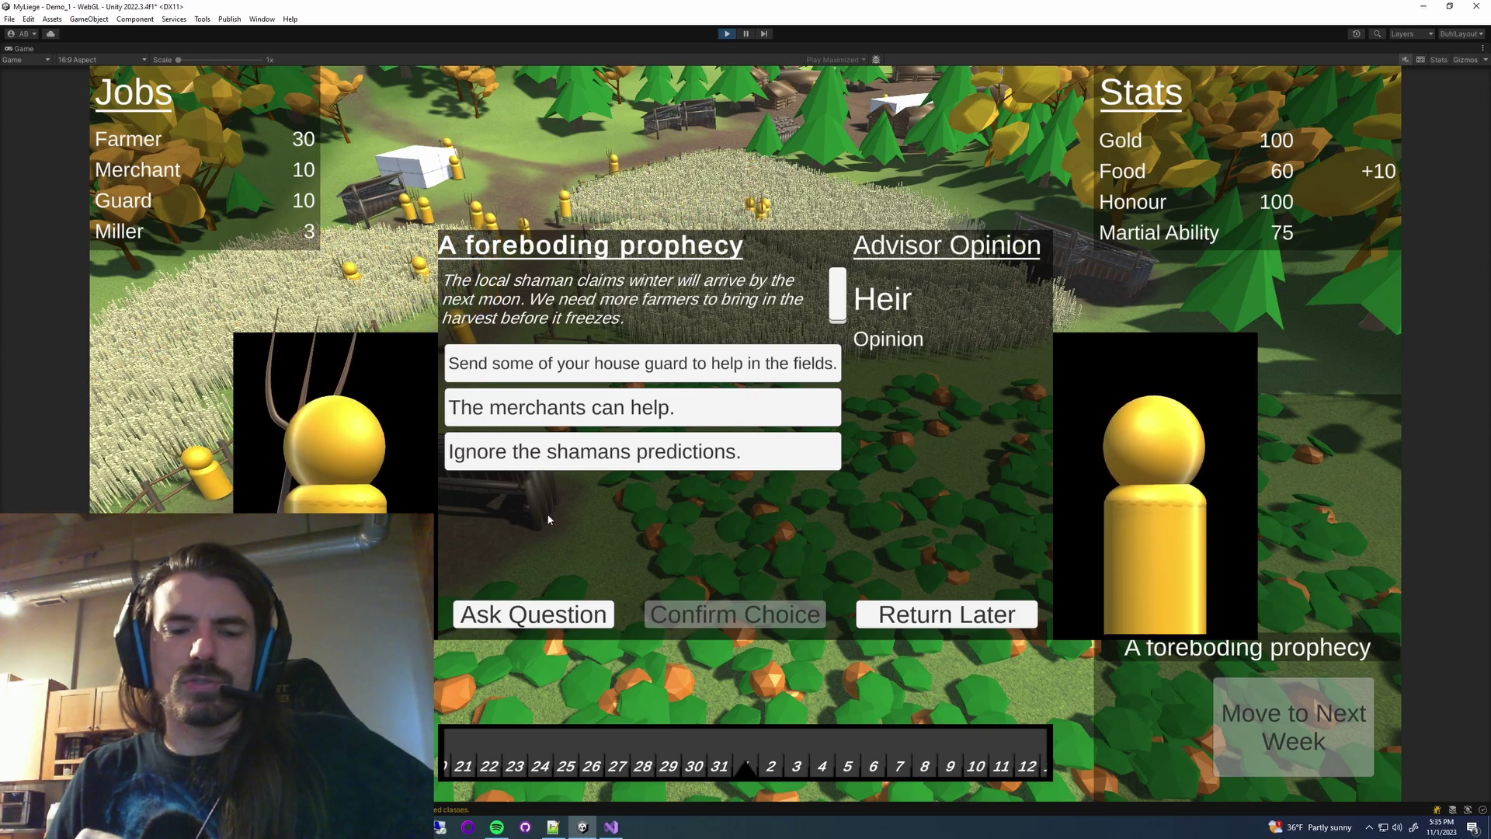
Step: Select sending the house guard to the fields to see the Castellan's opinion
{"action": "left_click", "coordinate": [546, 367]}
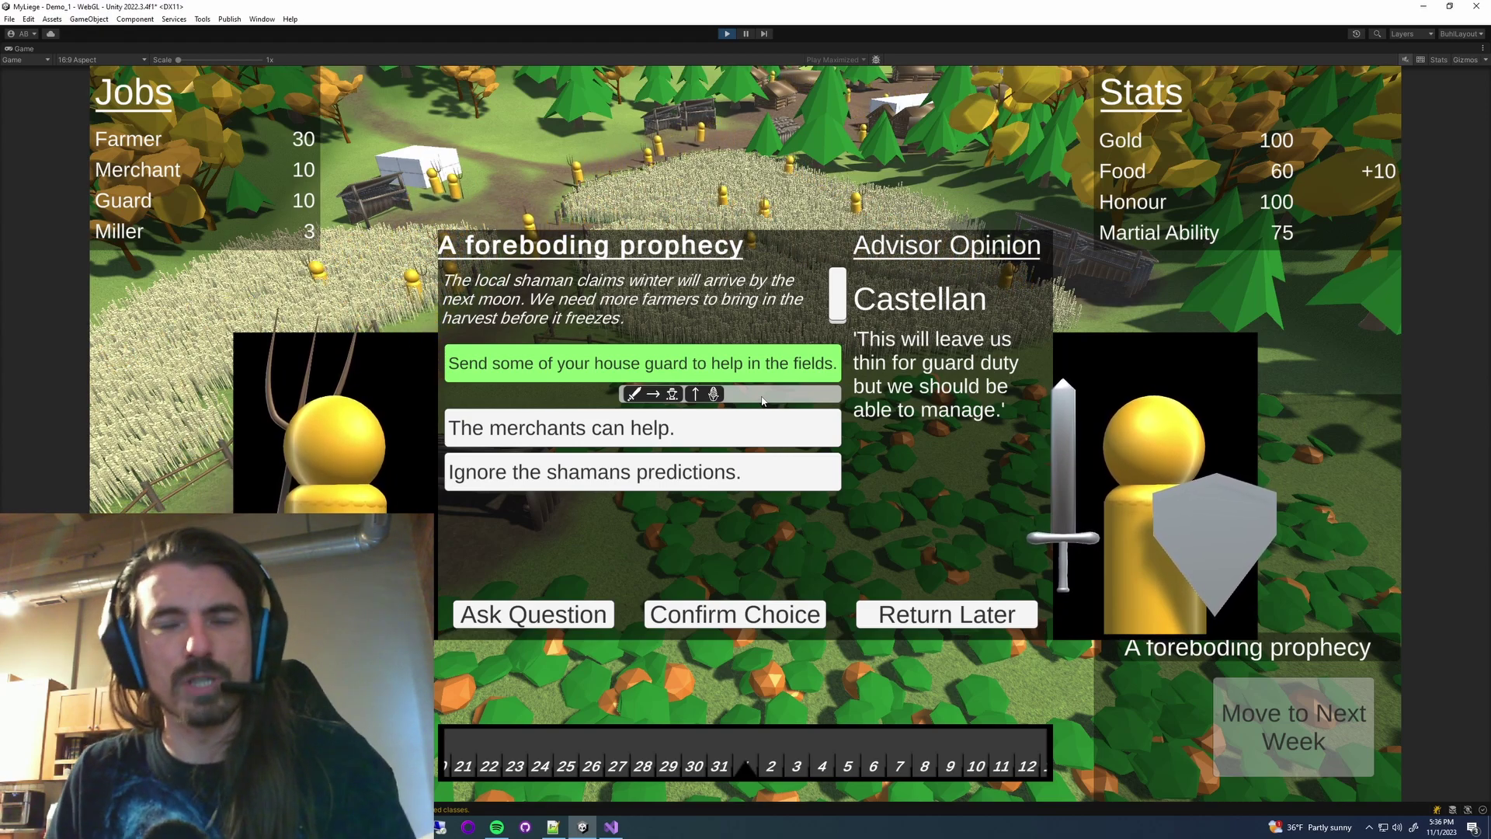
Step: Compare the merchants and ignore-the-shaman choices, then reselect sending the house guard
{"action": "left_click", "coordinate": [698, 429]}
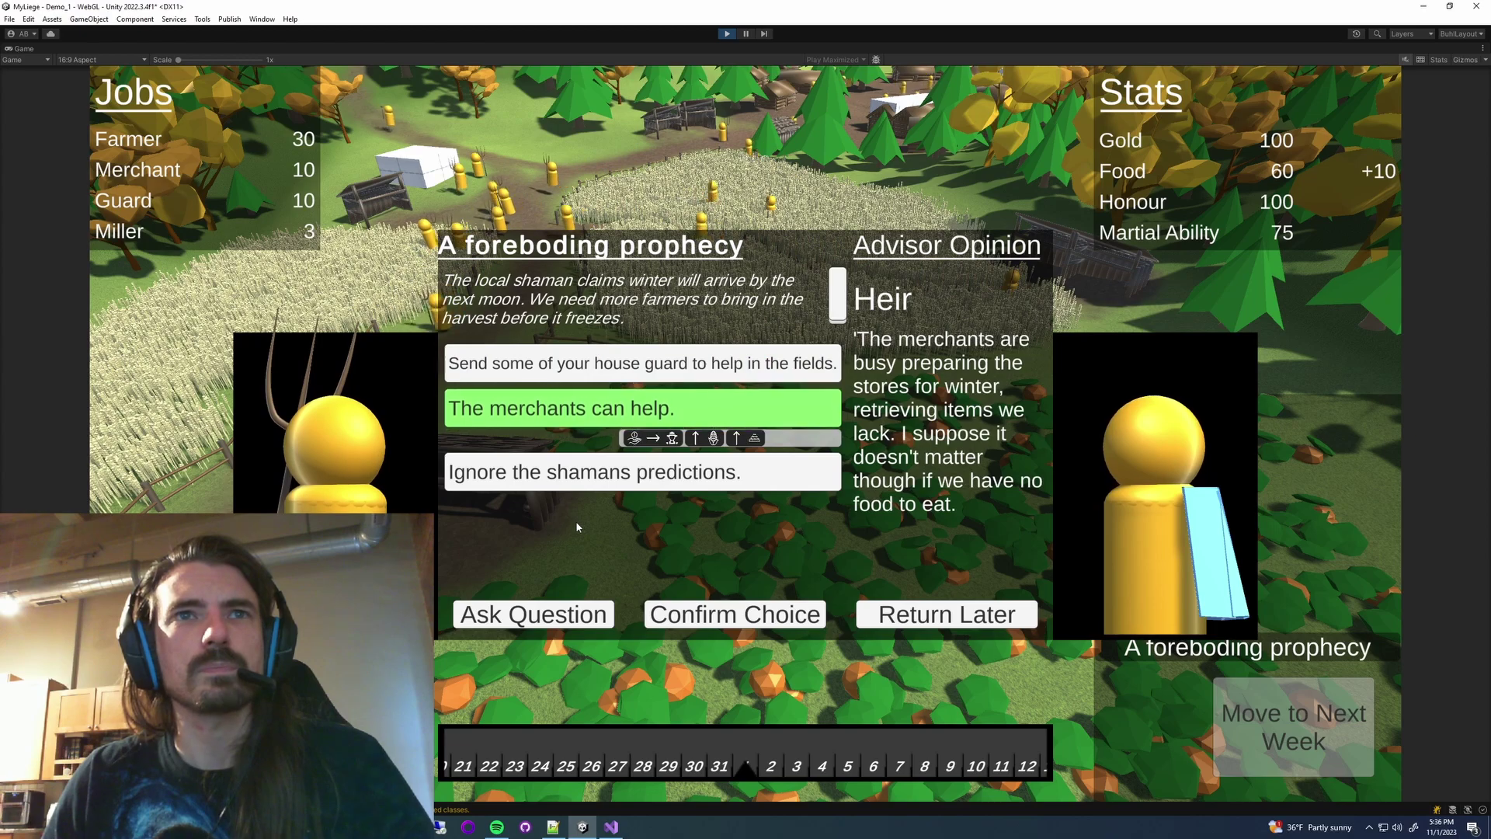
{"action": "left_click", "coordinate": [581, 478]}
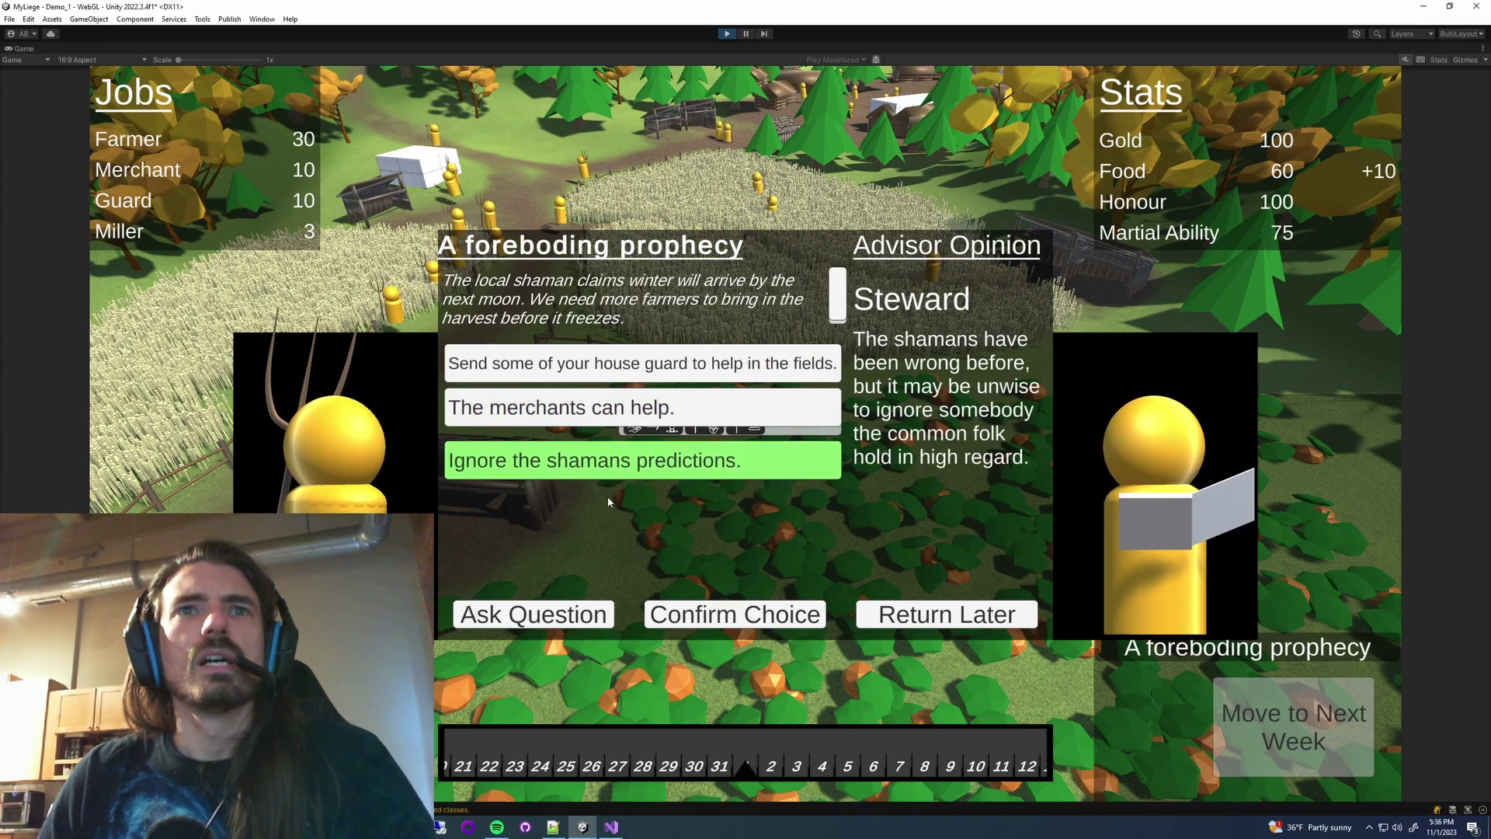
{"action": "left_click", "coordinate": [563, 408]}
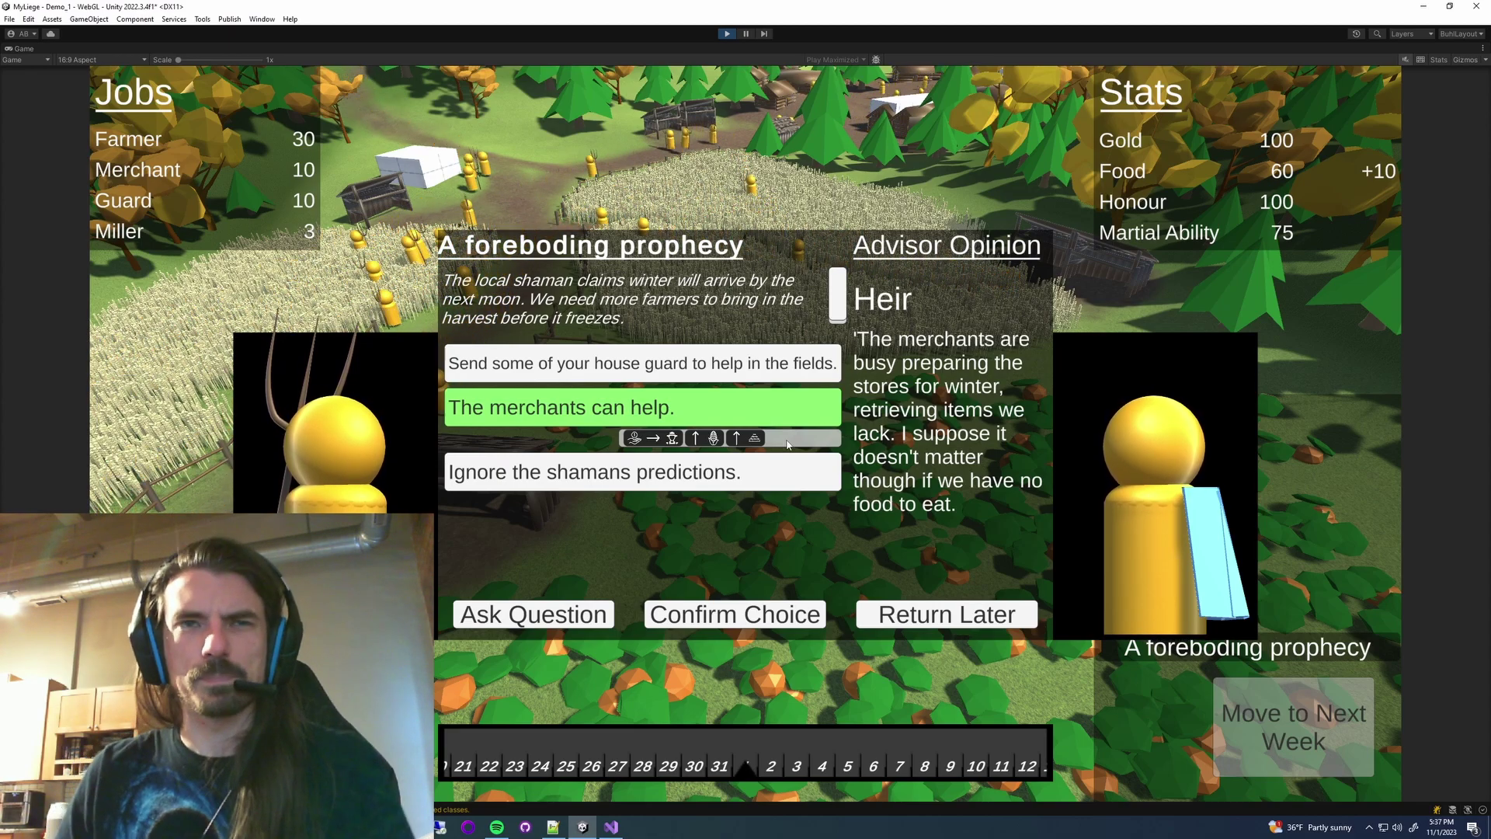
{"action": "left_click", "coordinate": [683, 363]}
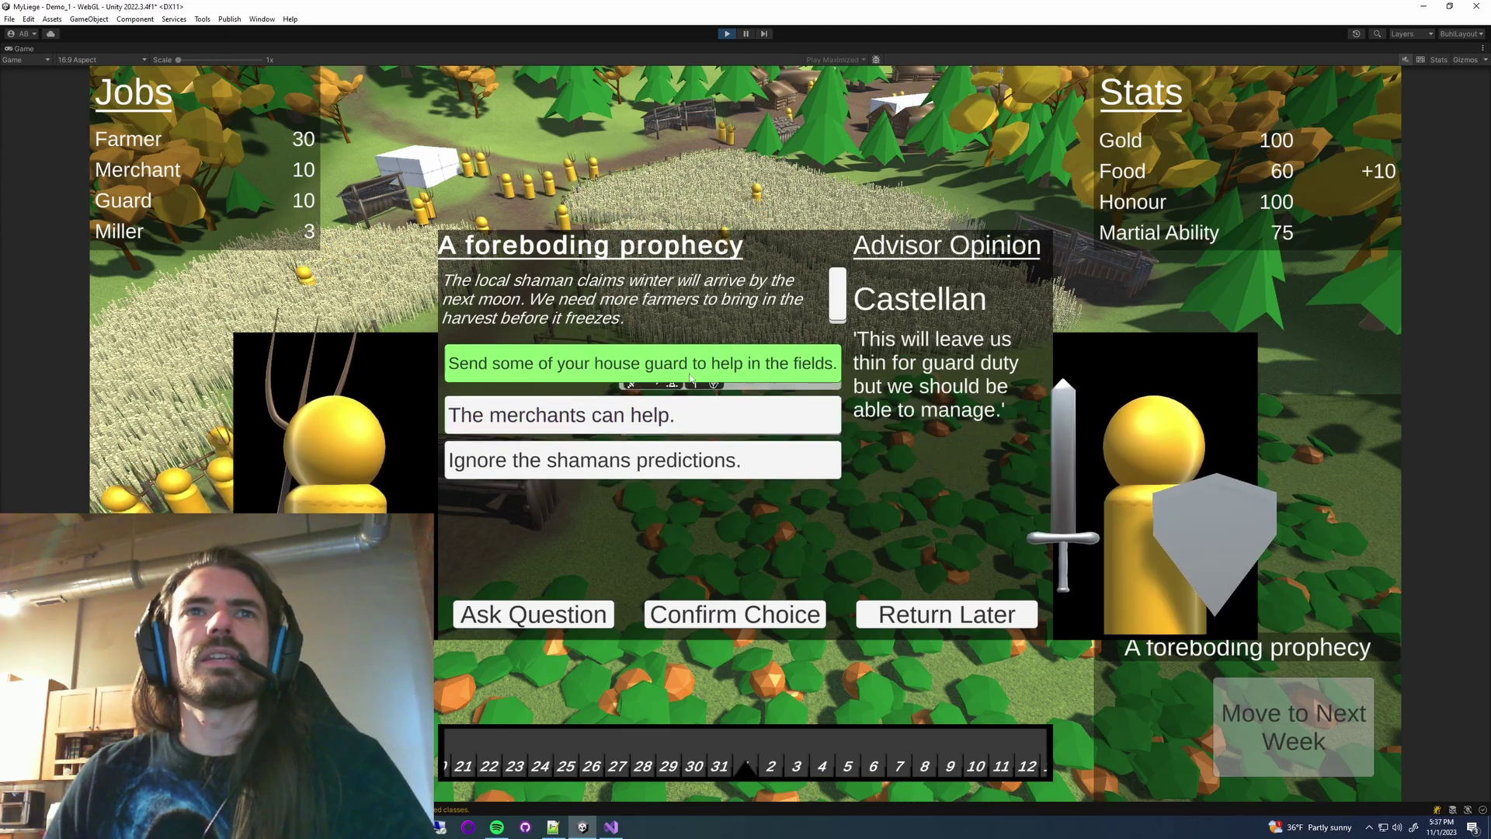
Step: Confirm the house guard response and accept the reply, moving four guards to farming
{"action": "left_click", "coordinate": [721, 612]}
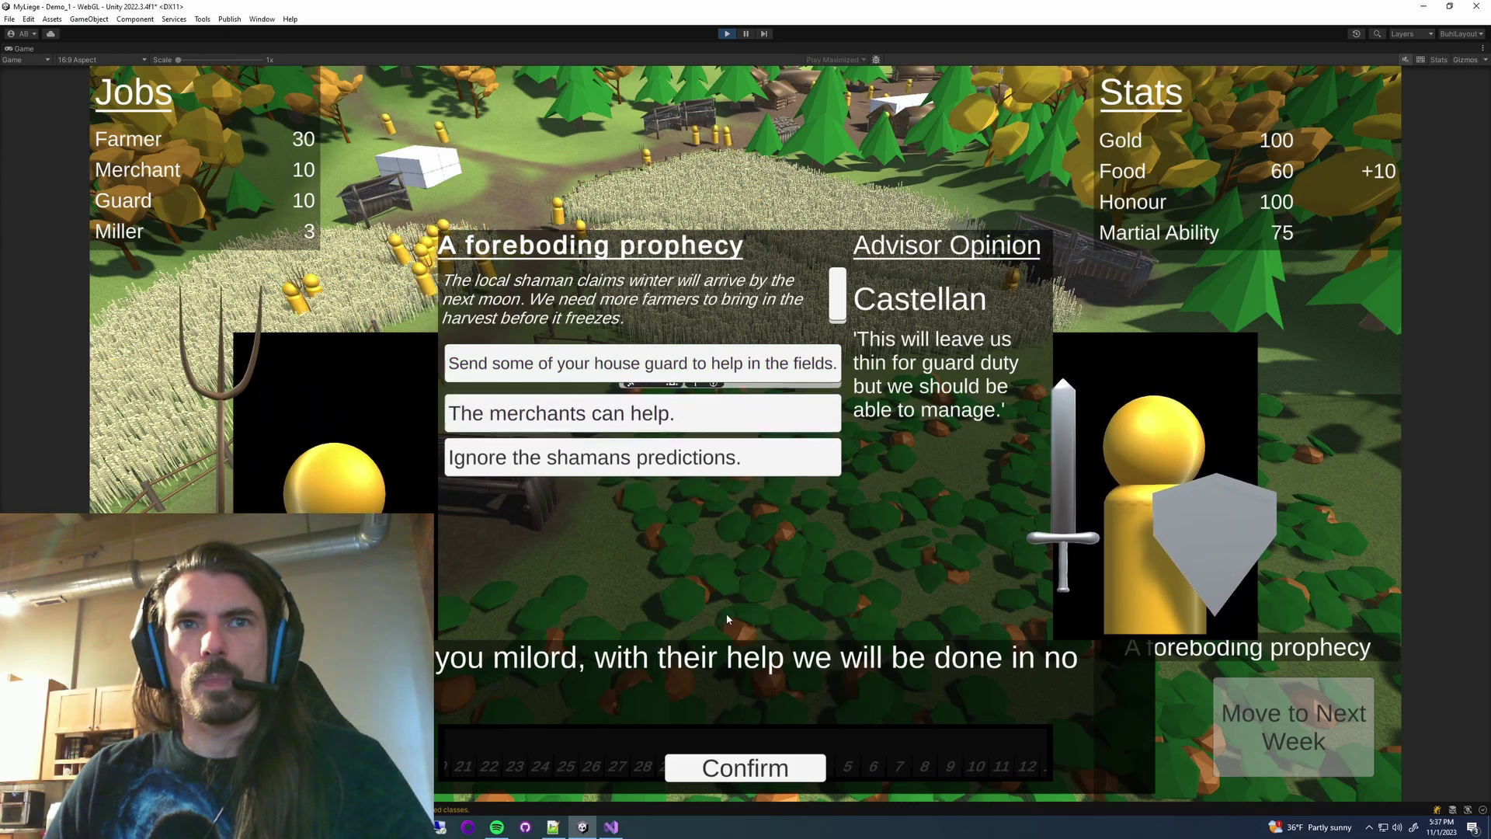
{"action": "left_click", "coordinate": [757, 769]}
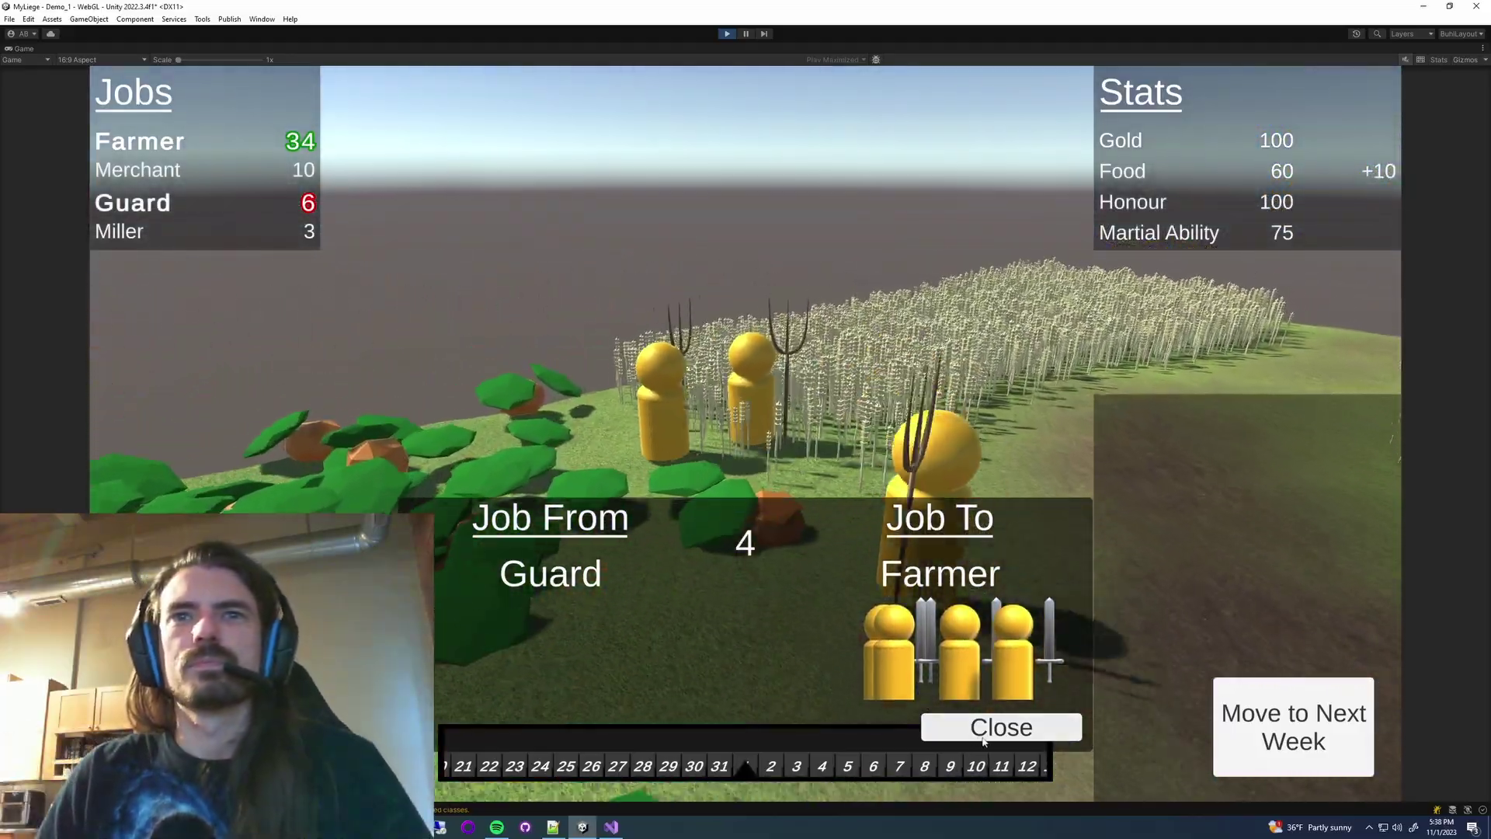
Step: Close the Job From/To panel, then dismiss the Stat Changes summary showing Food +5 per week
{"action": "left_click", "coordinate": [983, 737]}
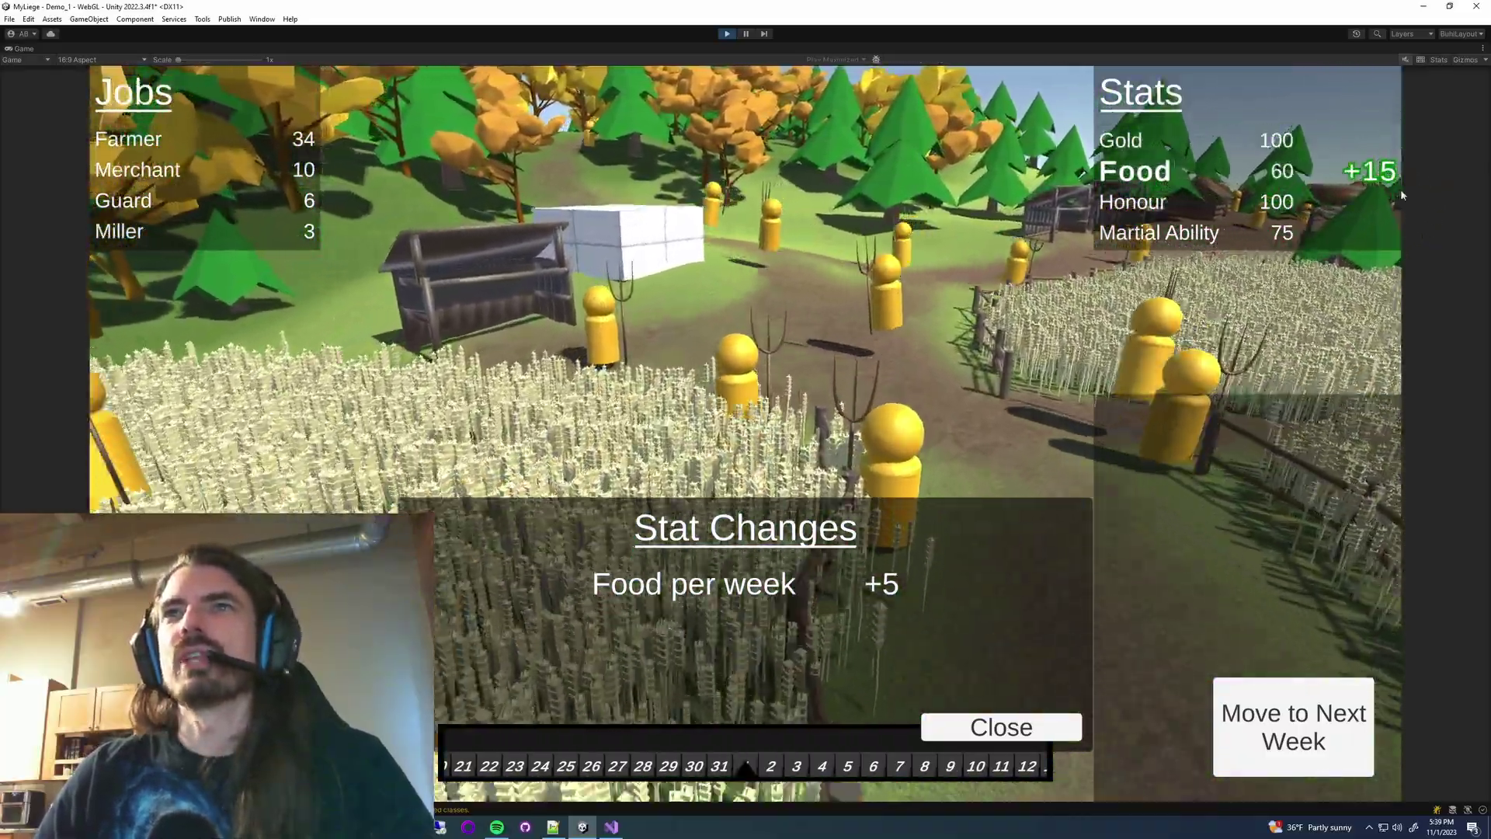
{"action": "left_click", "coordinate": [1001, 727]}
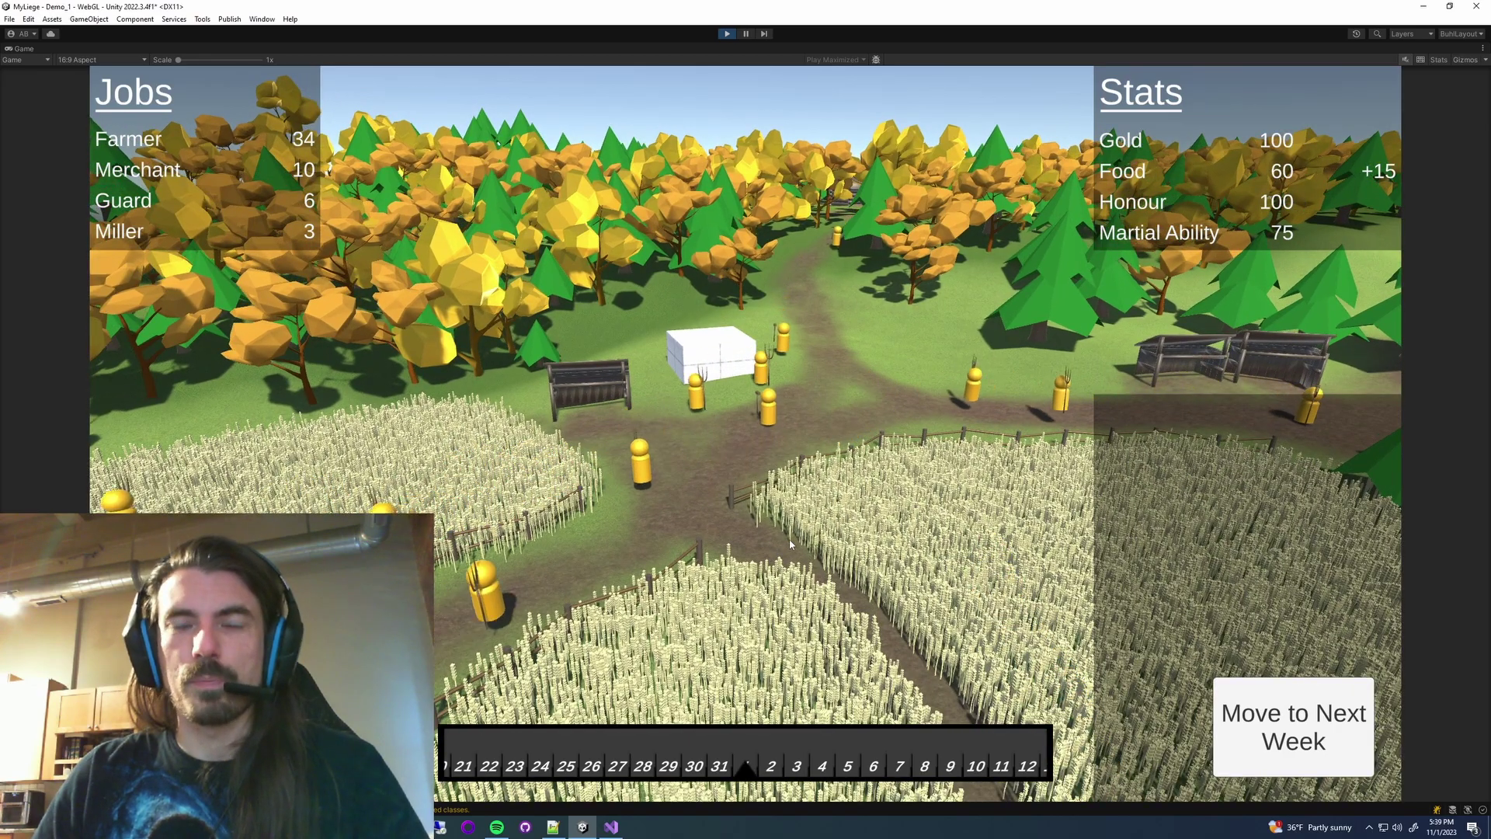
Step: Open Everard the Miller's info panel, have the camera follow him, then close the panel
{"action": "left_click", "coordinate": [770, 394]}
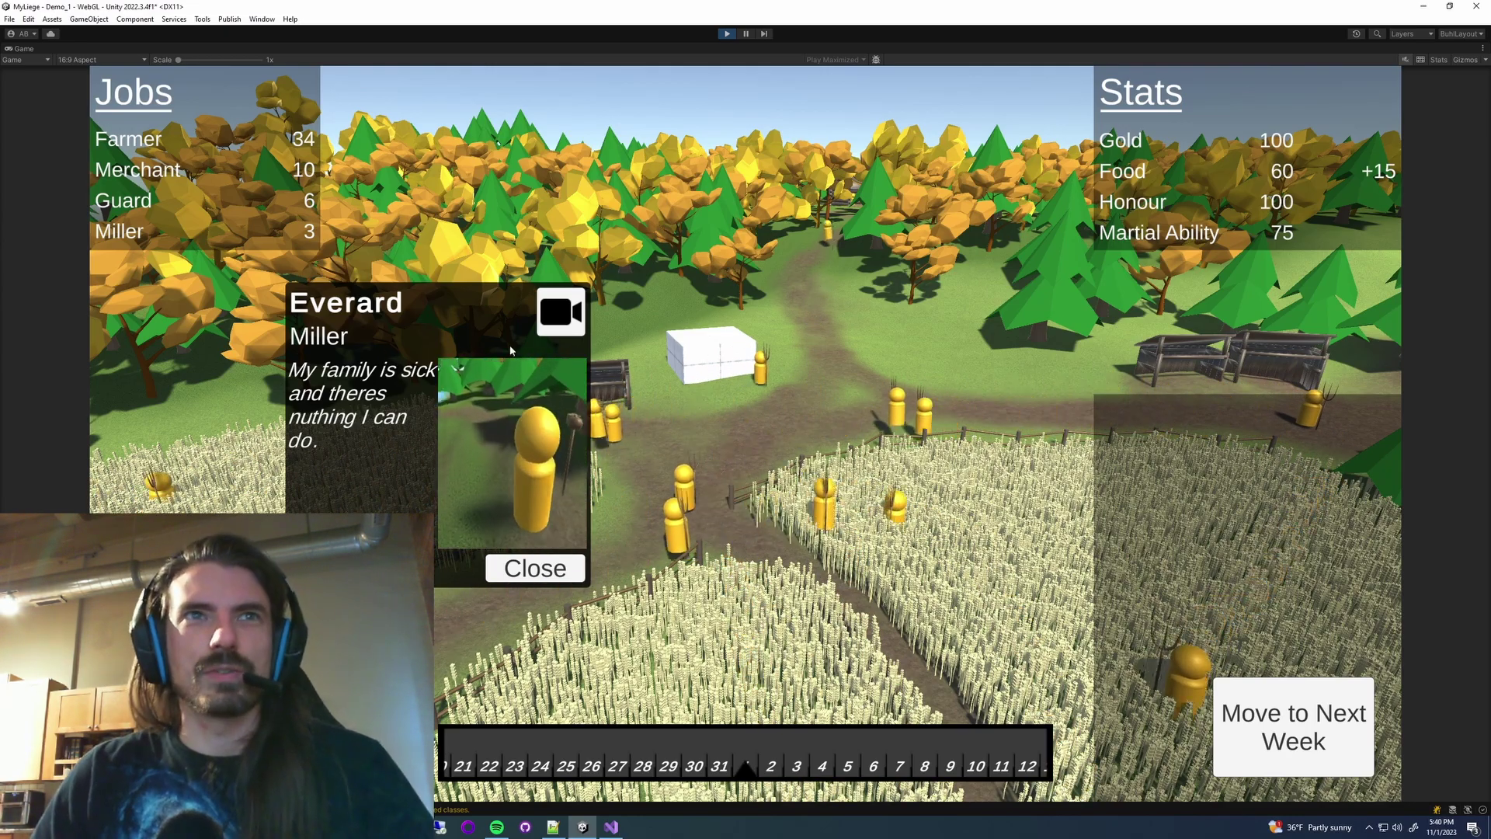
{"action": "left_click", "coordinate": [560, 312]}
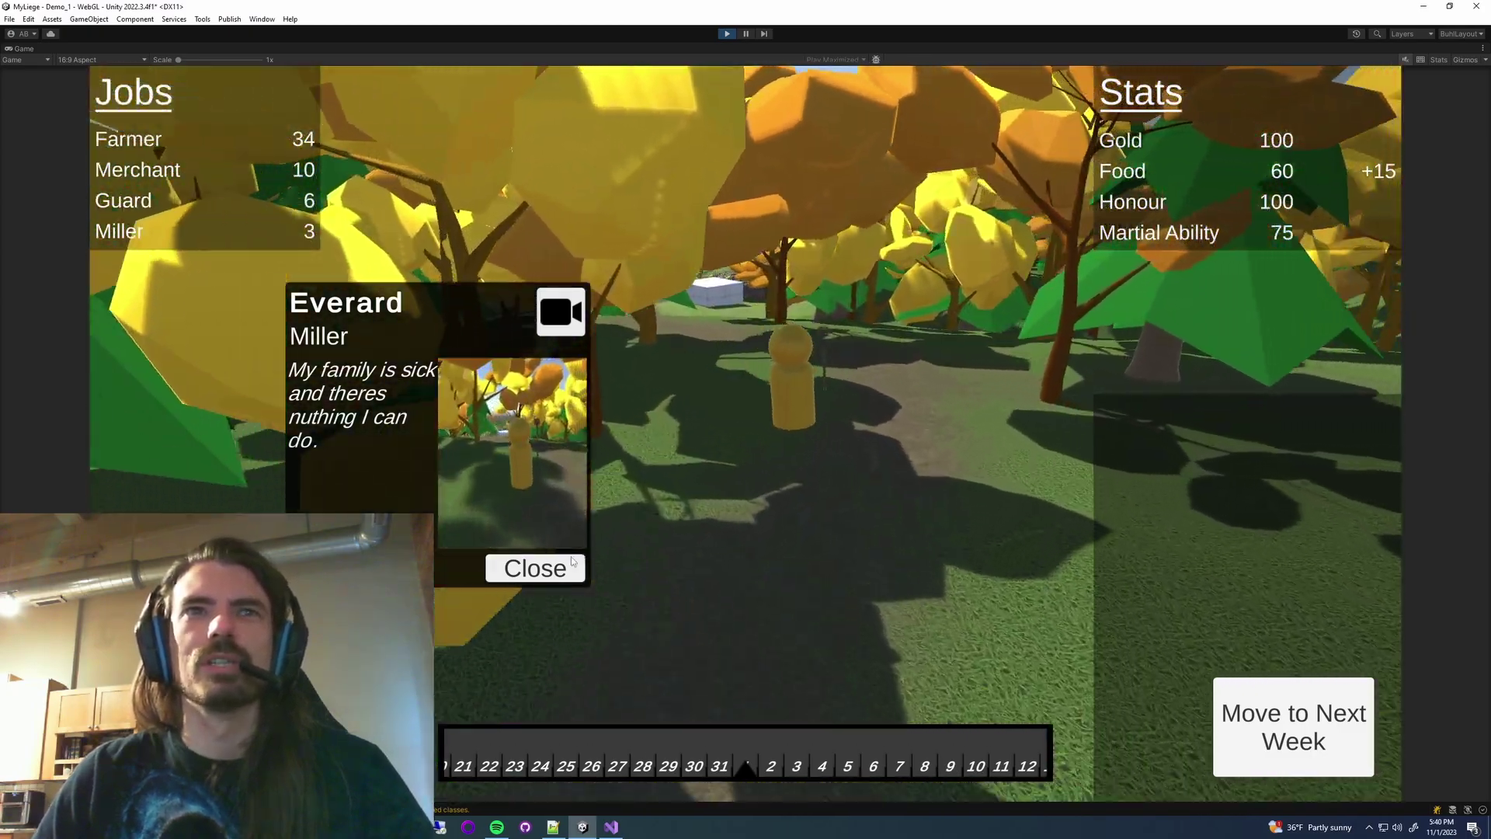
{"action": "left_click", "coordinate": [535, 568]}
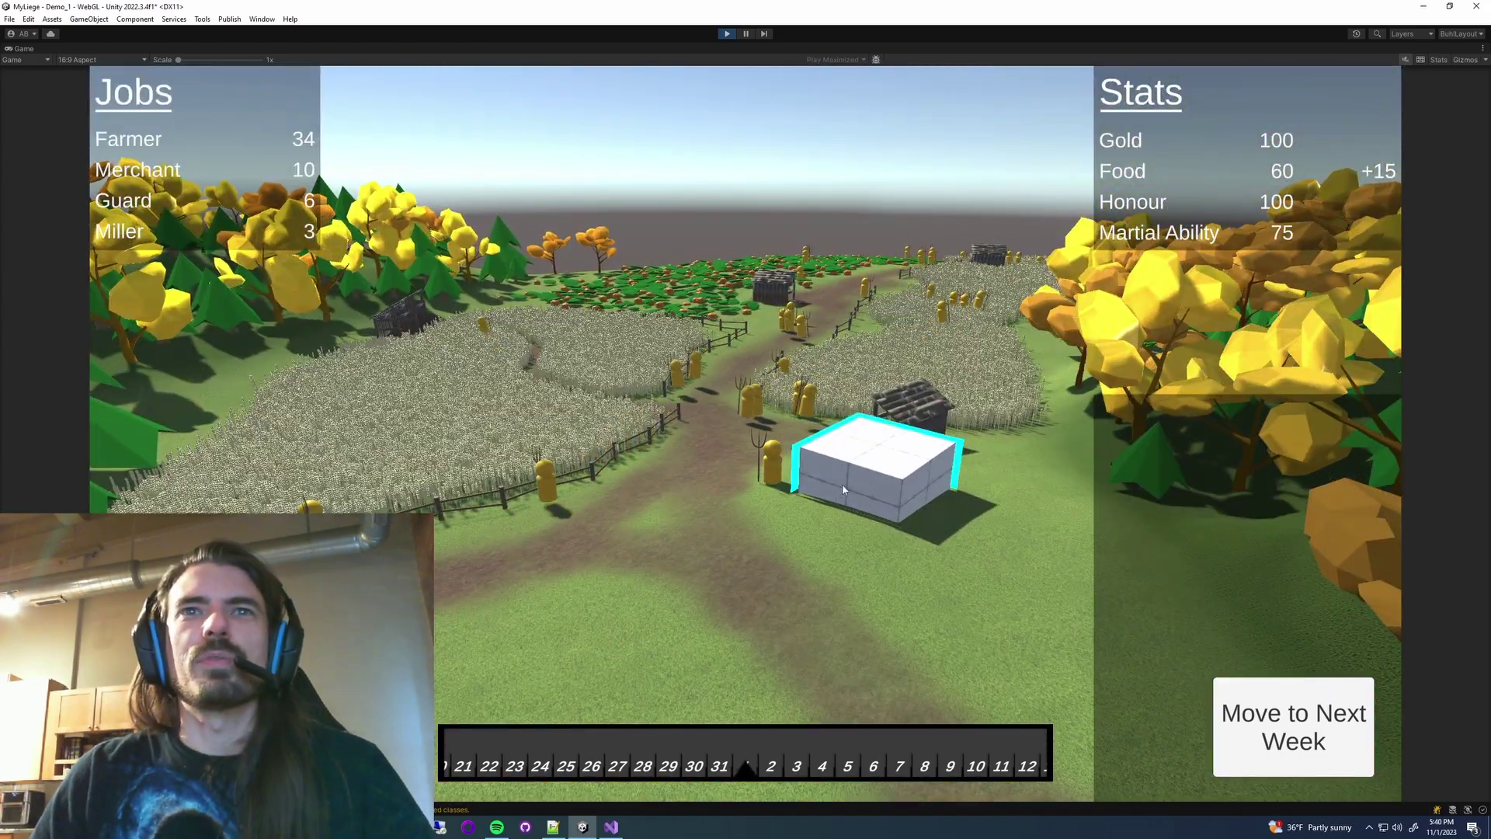
Step: Open the Big Barn's info panel, focus the camera on the barn, then close it
{"action": "left_click", "coordinate": [843, 489]}
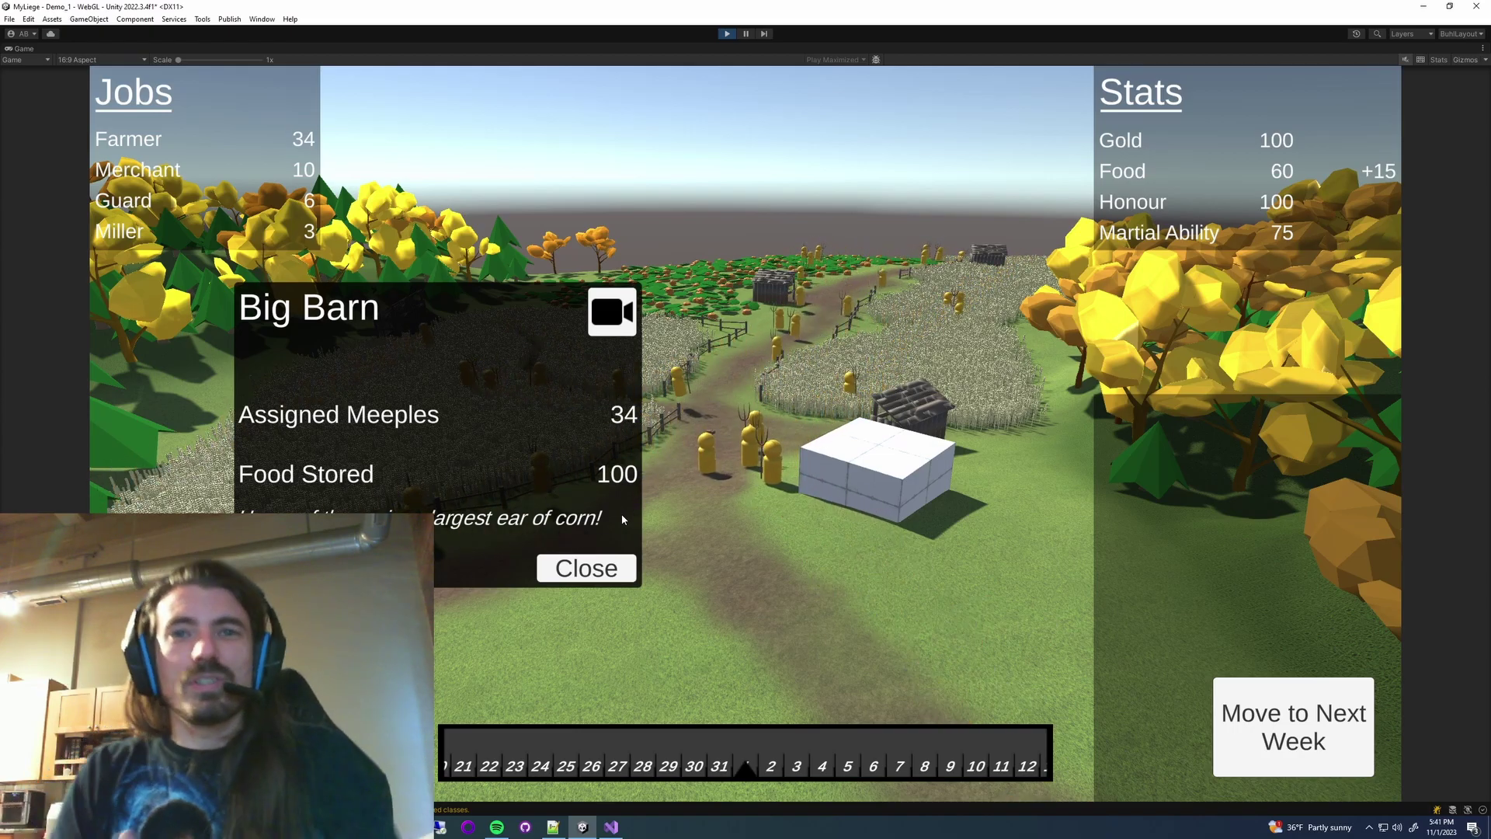
{"action": "left_click", "coordinate": [607, 310]}
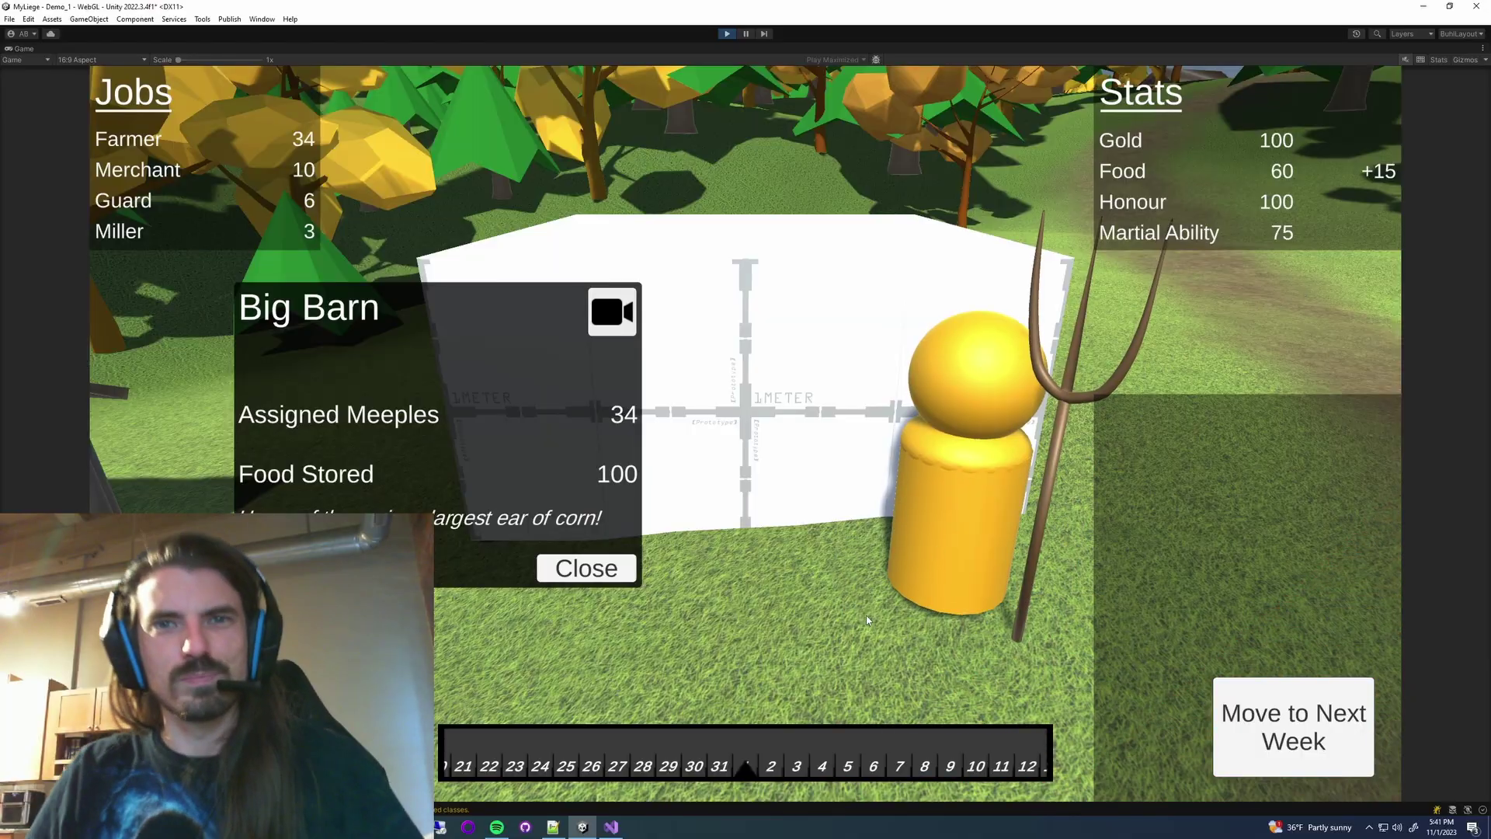
{"action": "left_click", "coordinate": [592, 565]}
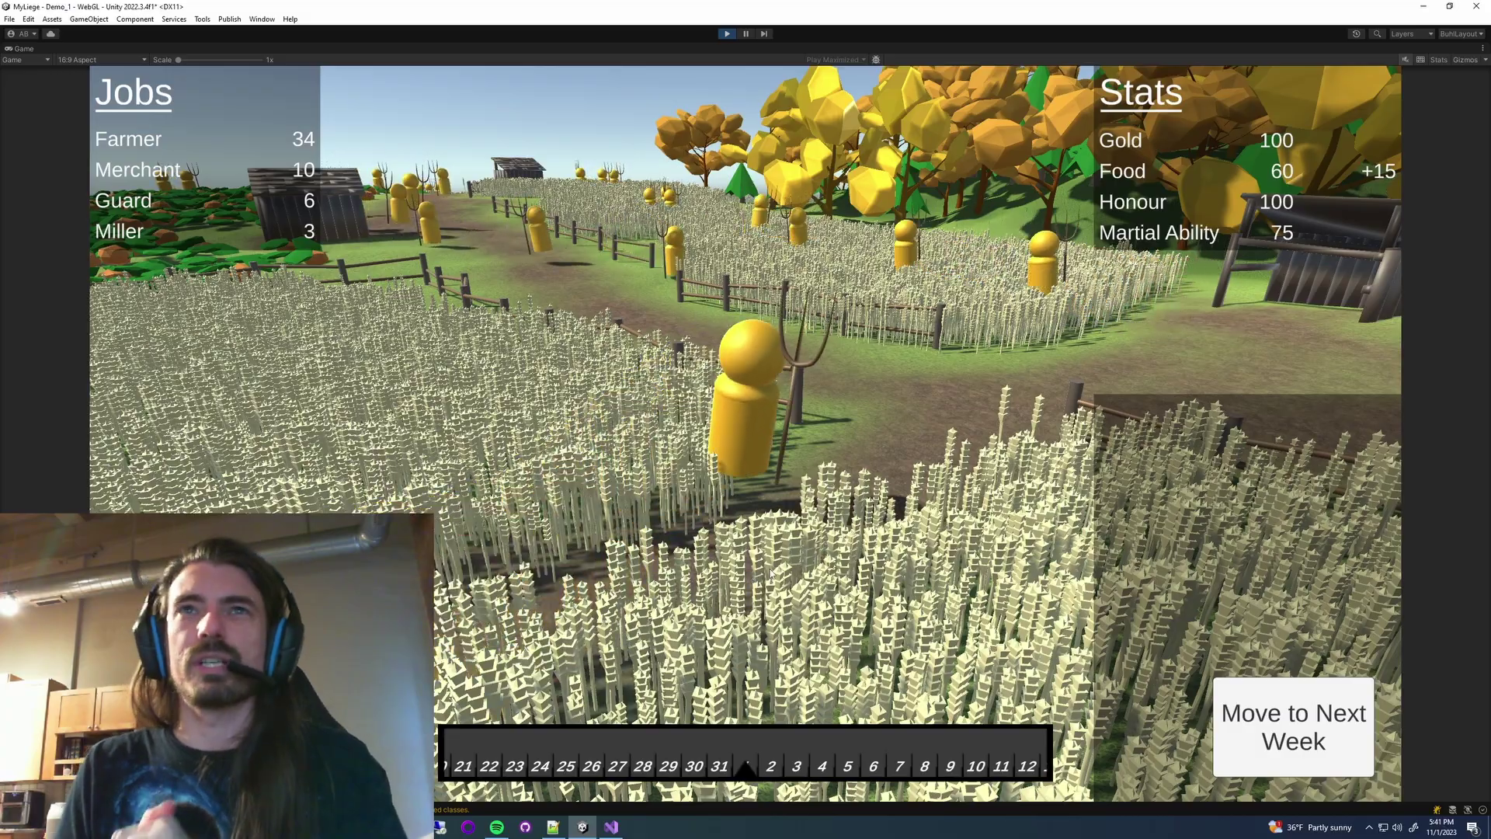
Step: Fly the camera forward over the wheat fields, then pull back to a high overview
{"action": "key", "text": "w"}
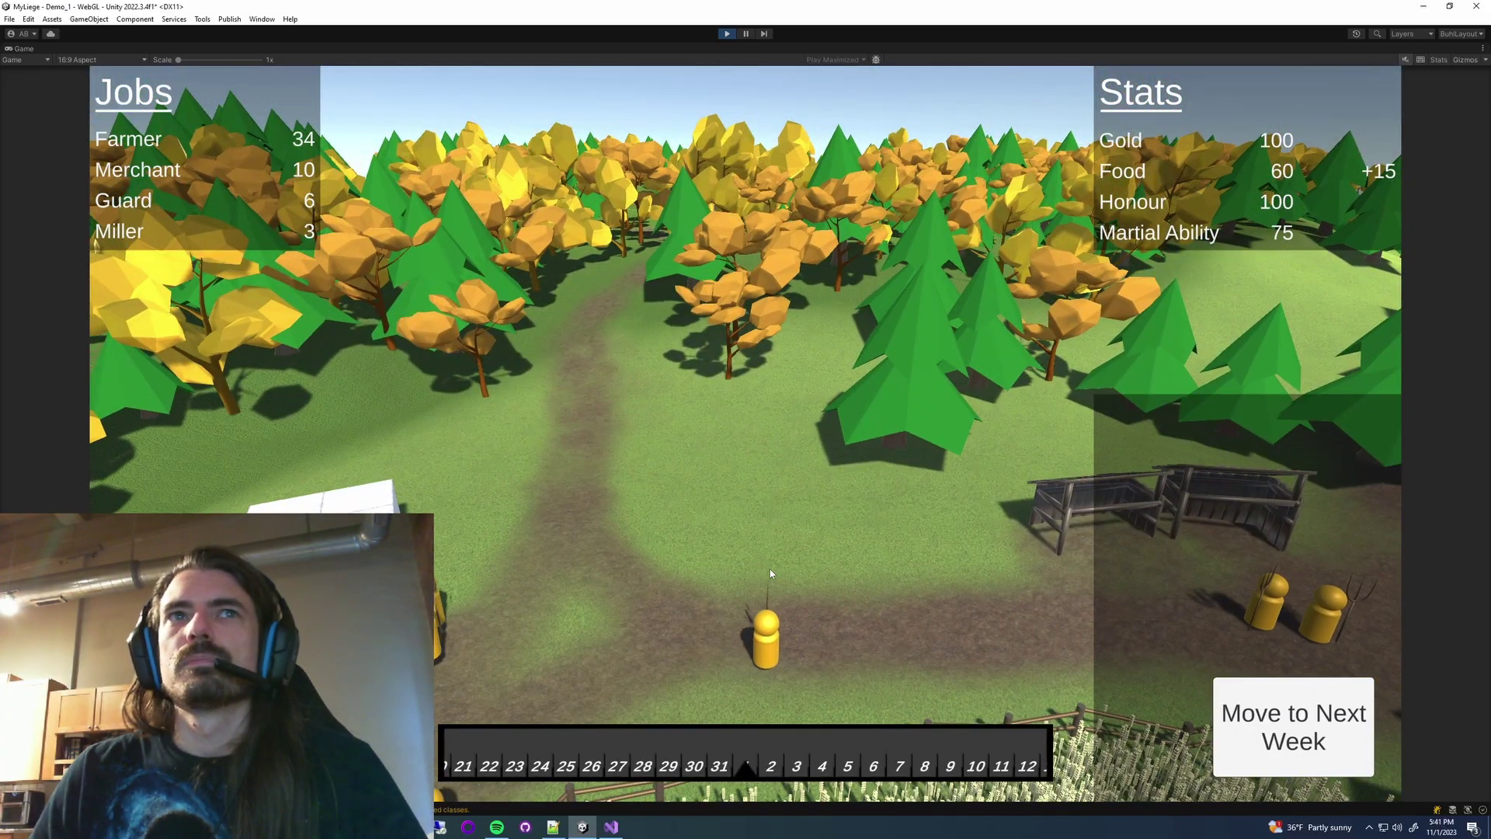
{"action": "key", "text": "s"}
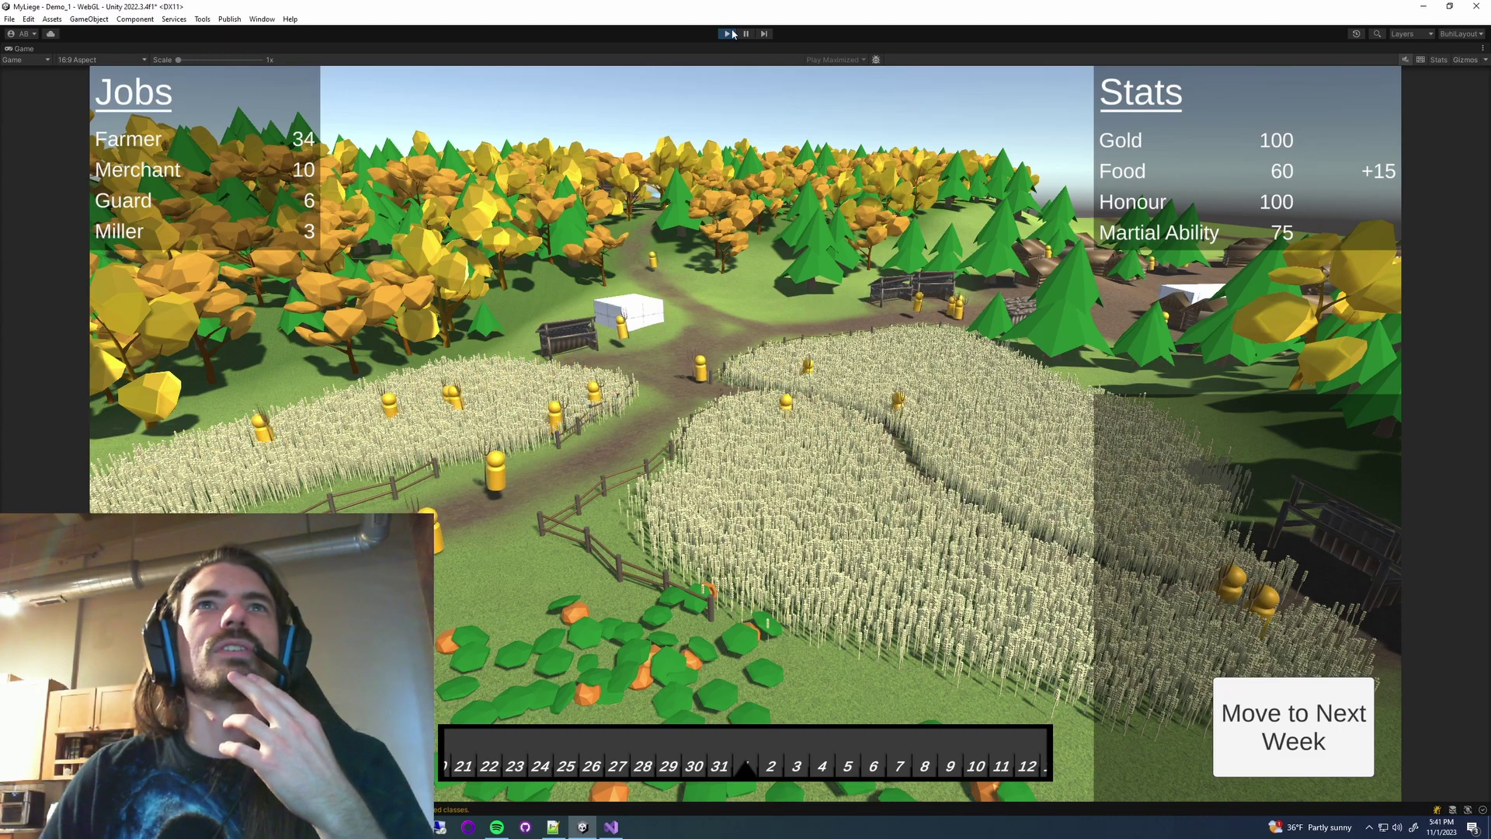
Step: Activate the three hidden weather Button objects in the full editor layout and press Play
{"action": "key", "text": "shift+space"}
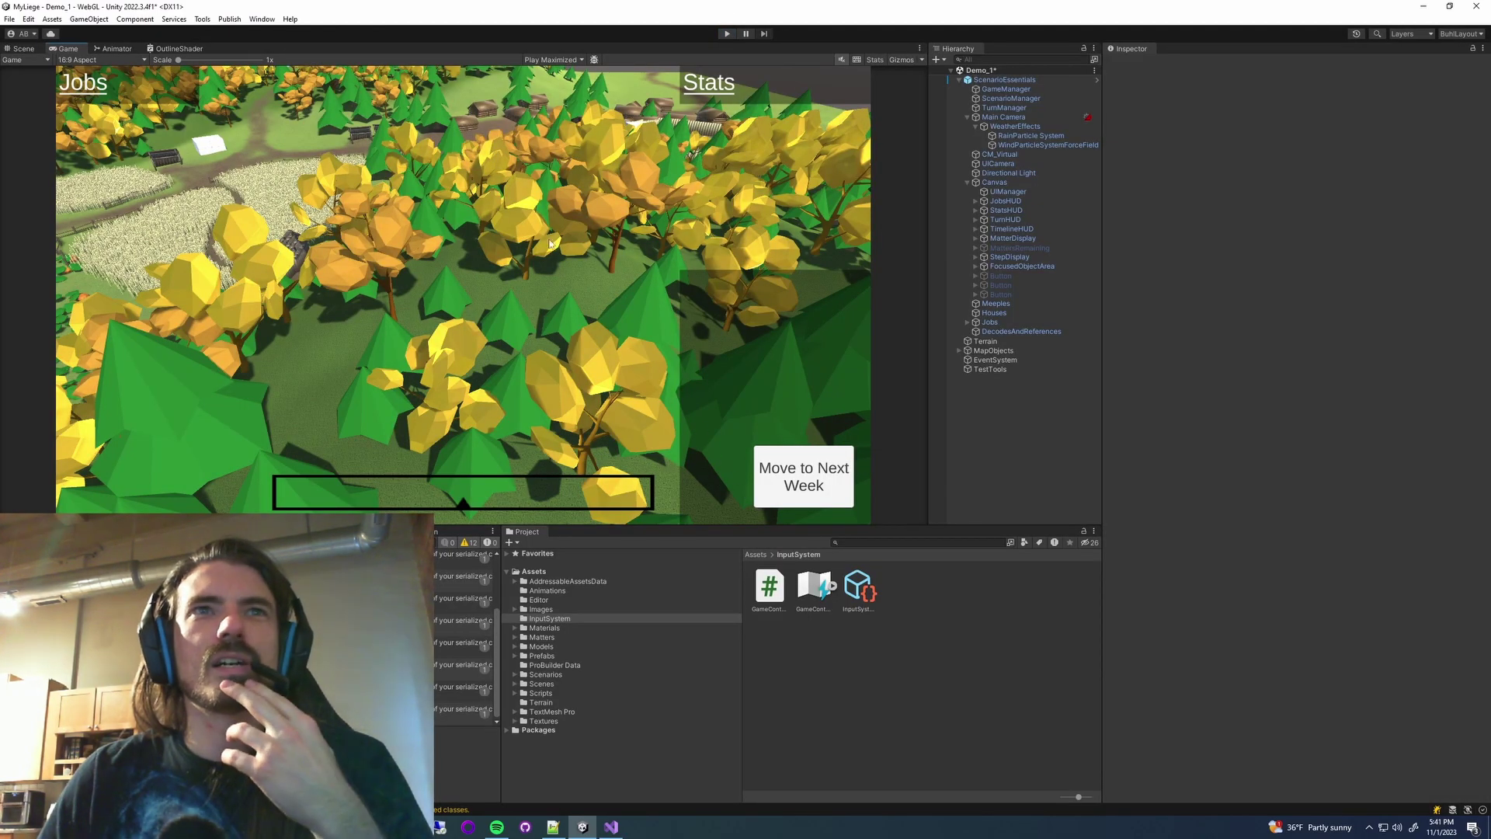
{"action": "left_click", "coordinate": [1010, 276]}
{"action": "left_click", "coordinate": [1005, 294], "text": "shift"}
{"action": "left_click", "coordinate": [1134, 66]}
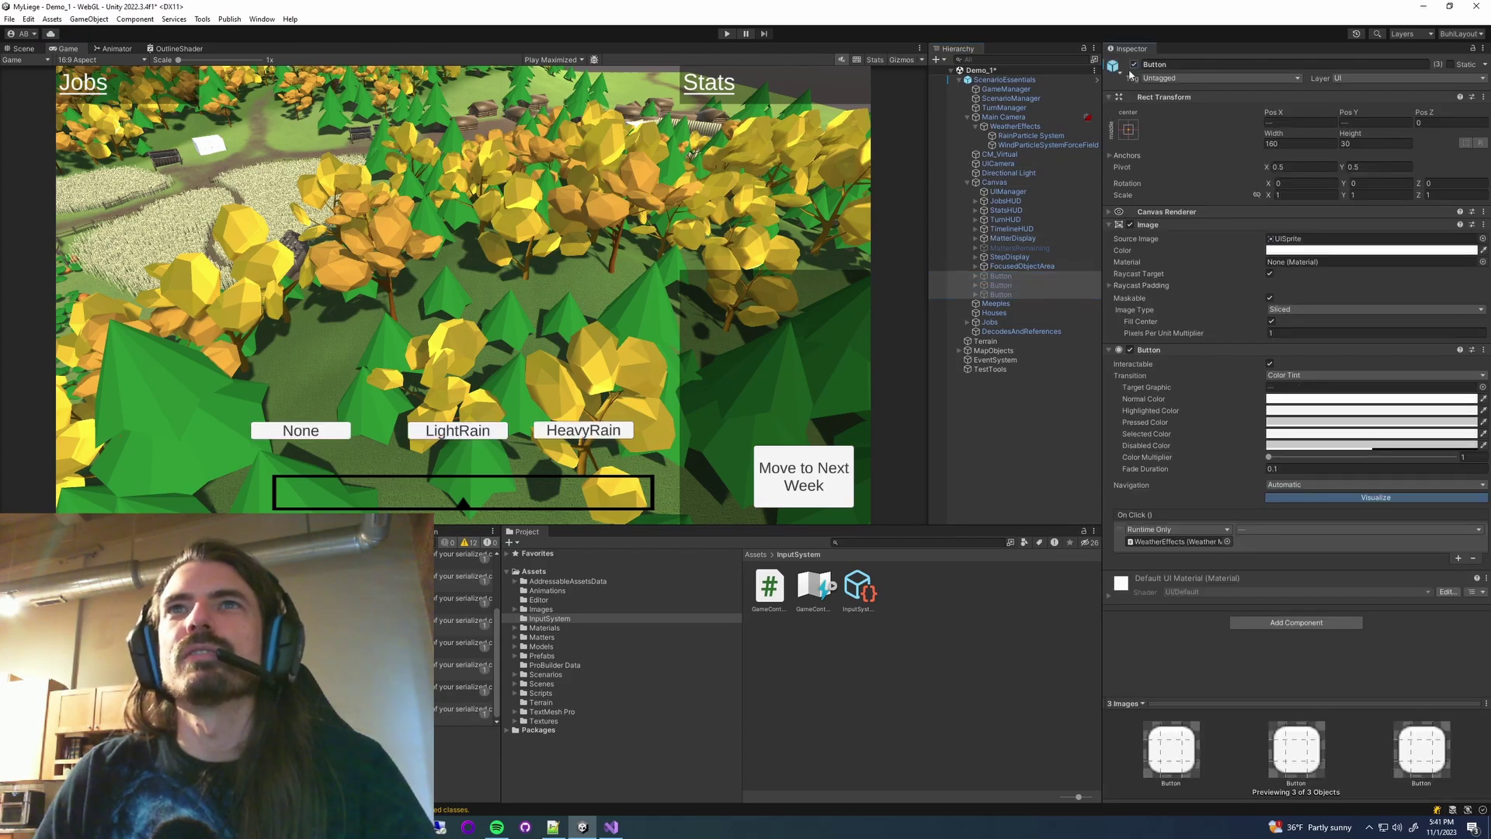
{"action": "left_click", "coordinate": [727, 34]}
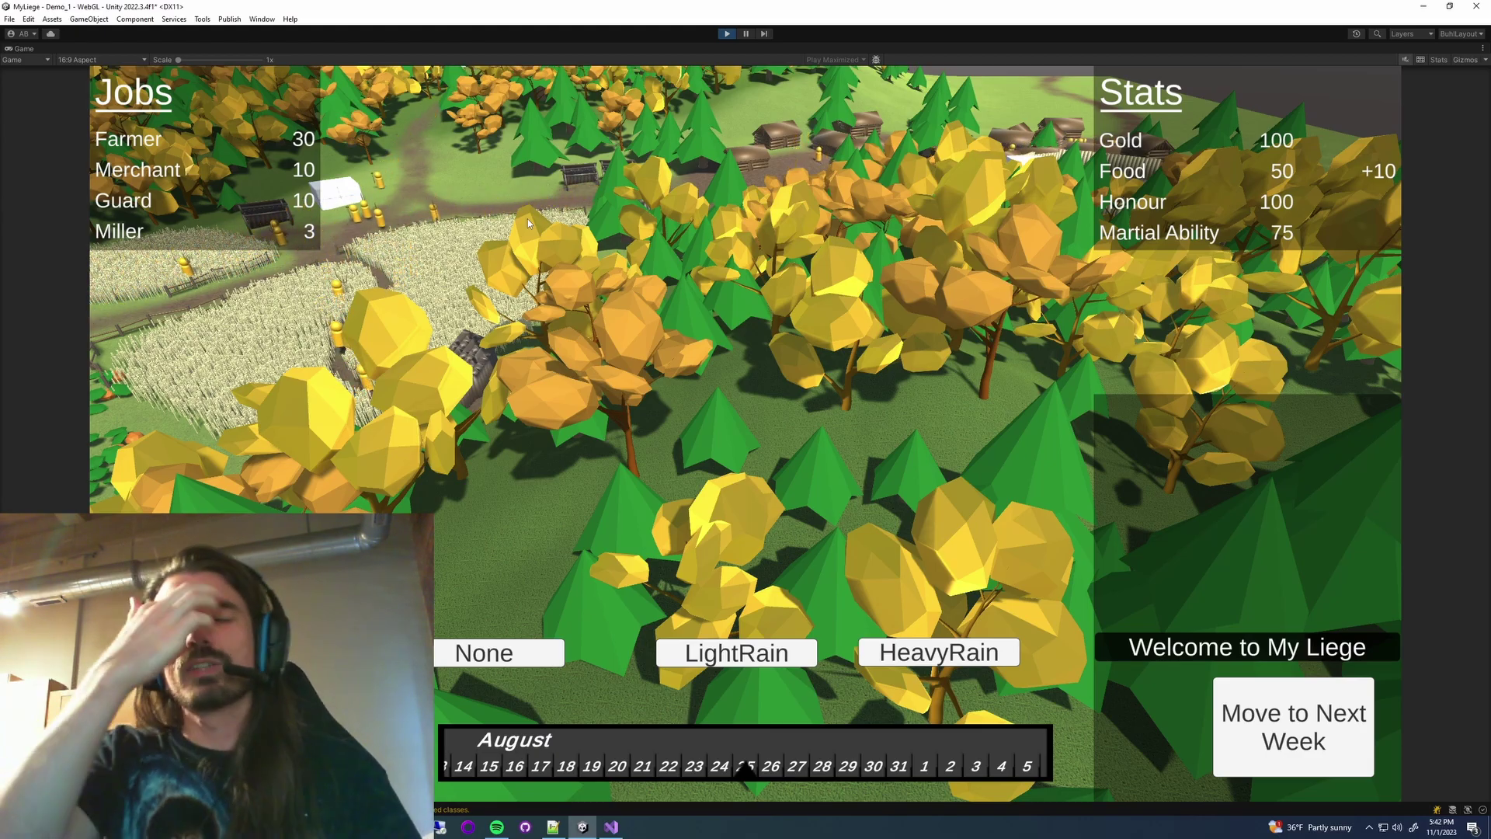
Step: Cycle the weather through None, LightRain, None, and finally HeavyRain
{"action": "scroll", "coordinate": [528, 223], "scroll_direction": "down", "scroll_amount": 5}
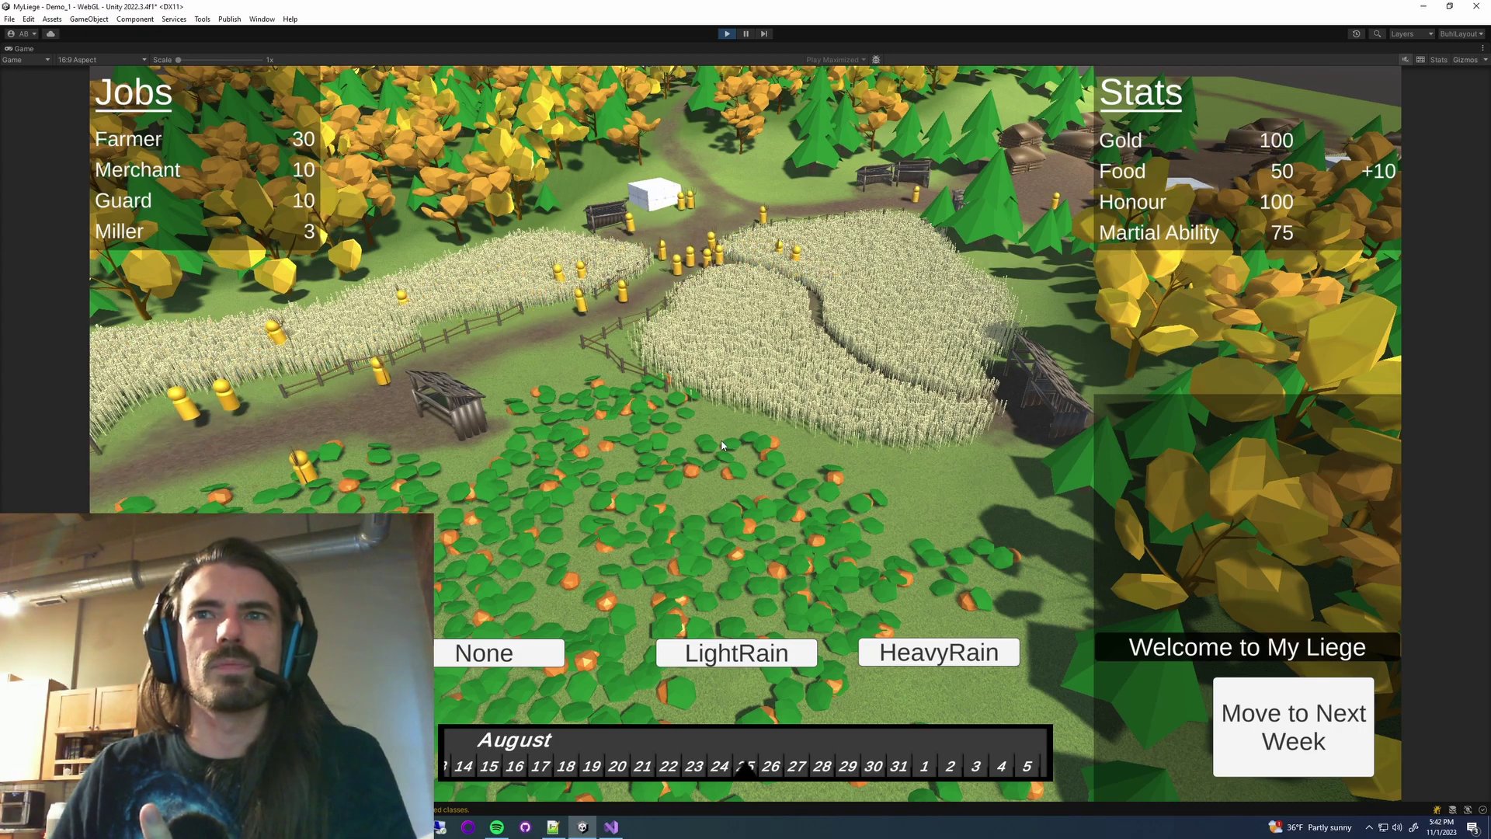
{"action": "left_click", "coordinate": [498, 661]}
{"action": "left_click", "coordinate": [723, 656]}
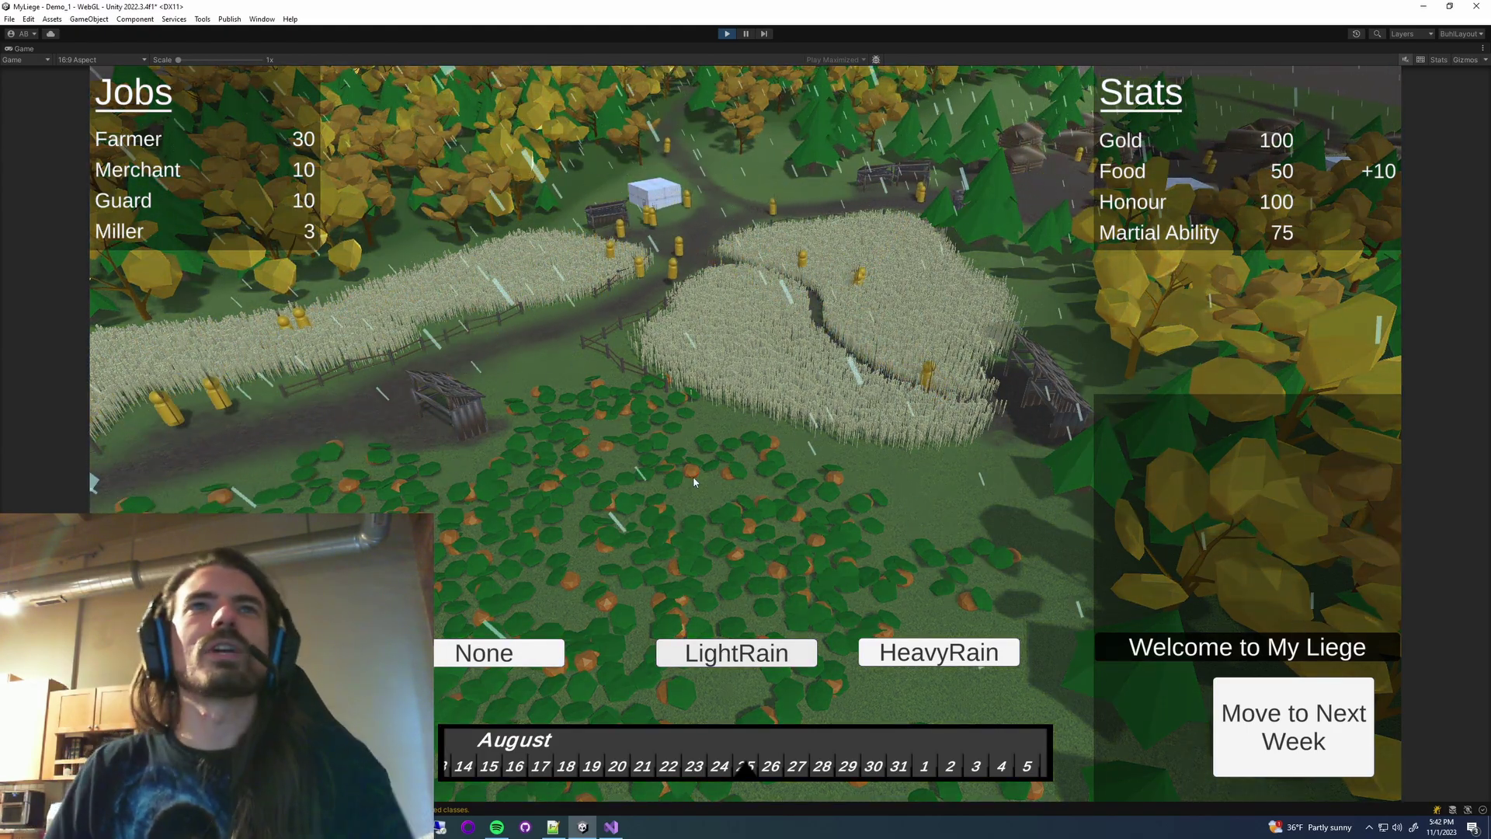
{"action": "left_click", "coordinate": [532, 655]}
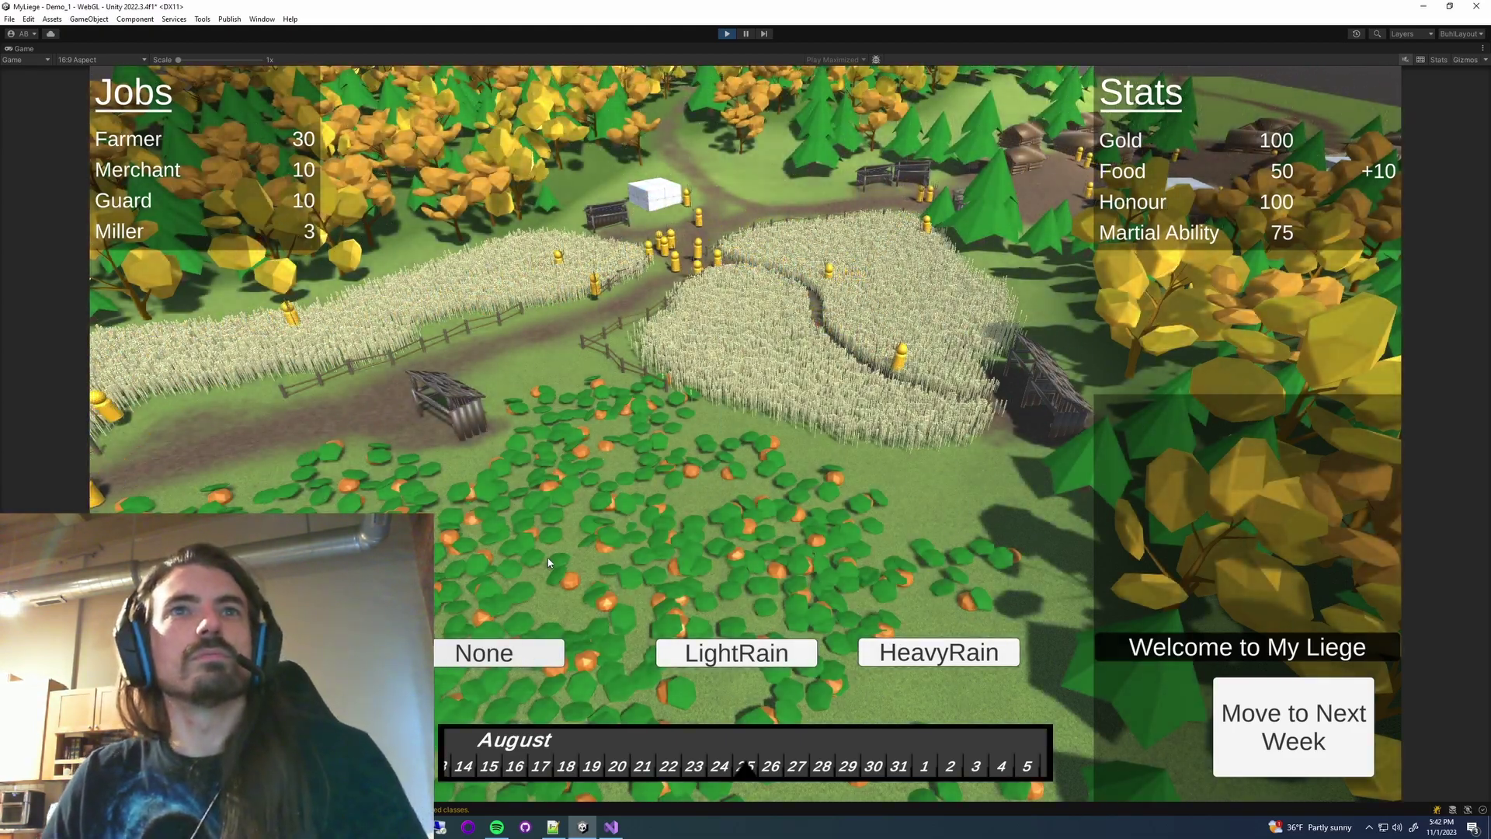
{"action": "left_click", "coordinate": [939, 654]}
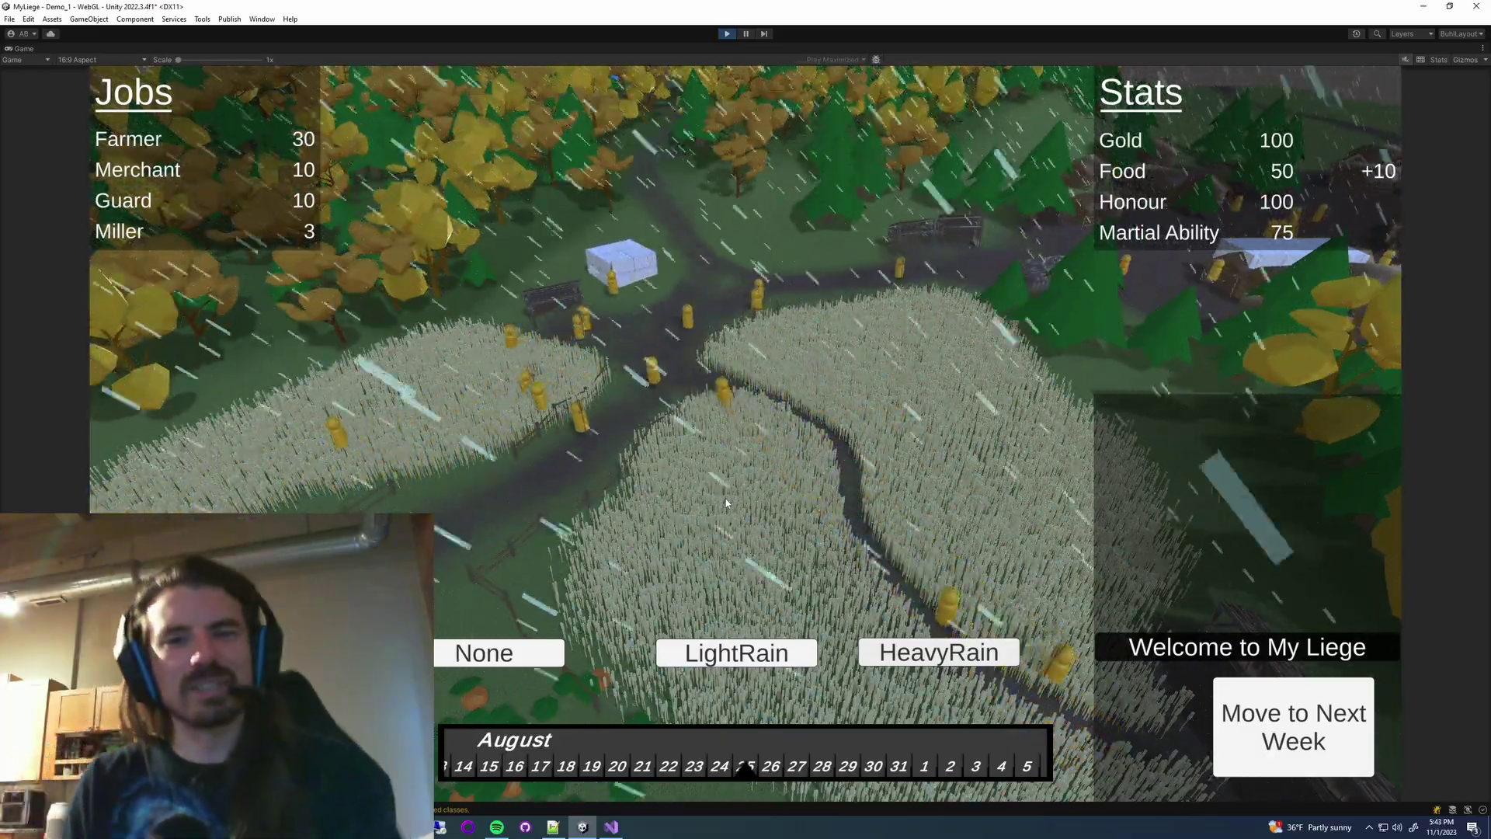
Step: Move the camera through the rainy village, ending with the pumpkin patch and the wheat fields in view
{"action": "key", "text": "w"}
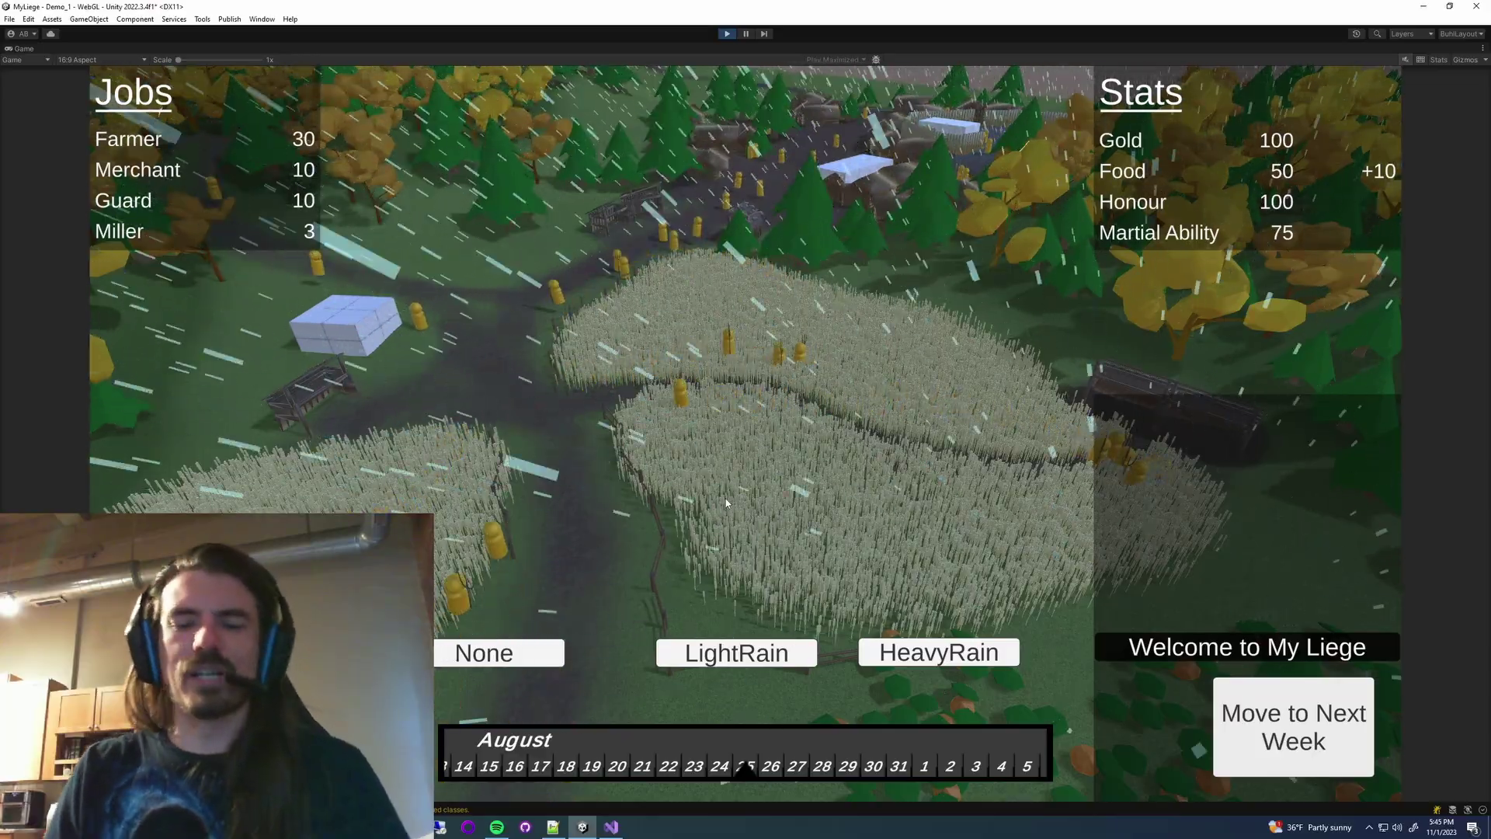
{"action": "key", "text": "w"}
{"action": "key", "text": "w"}
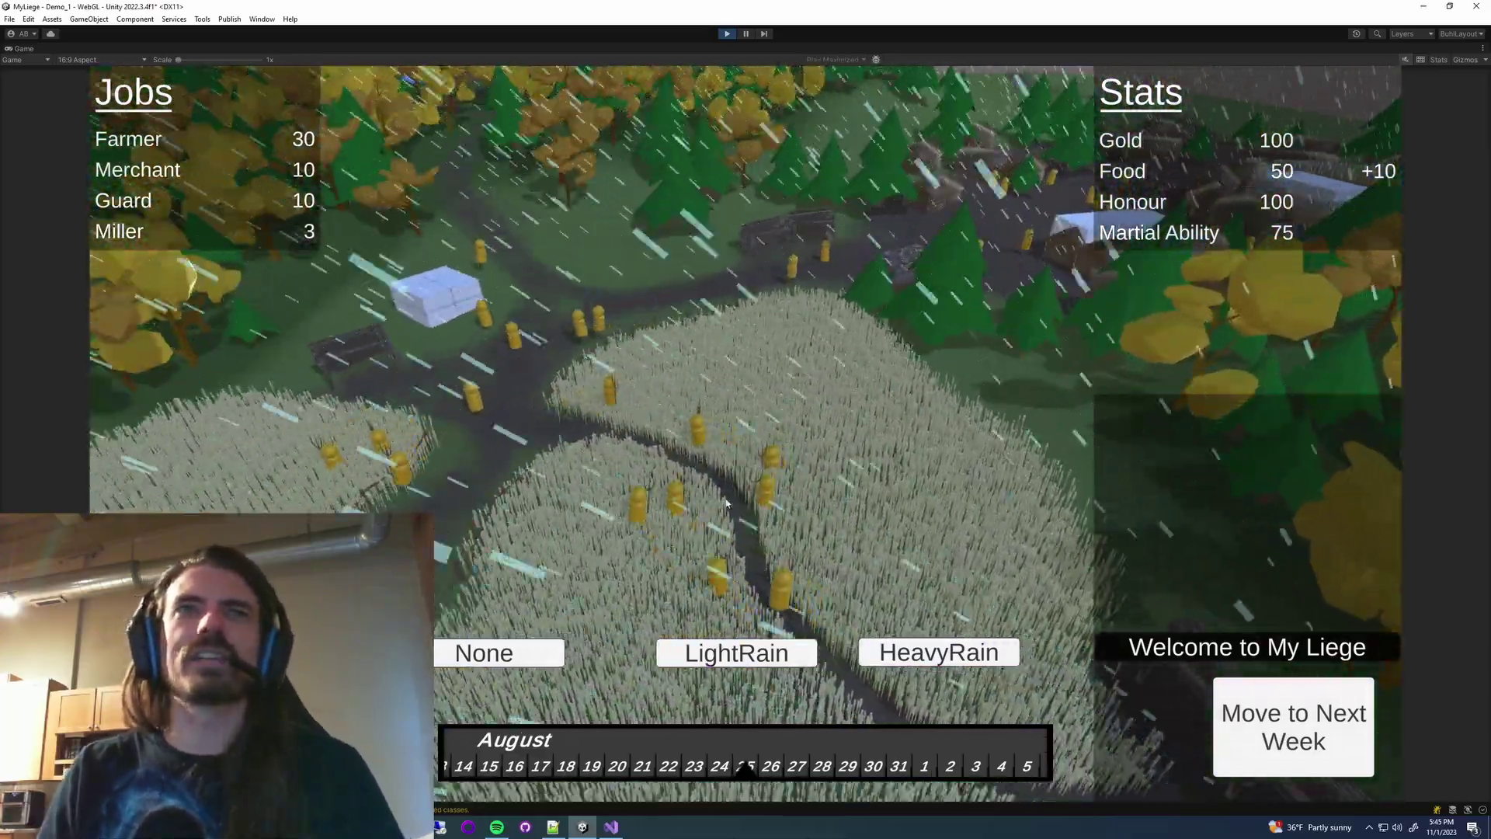
{"action": "key", "text": "s"}
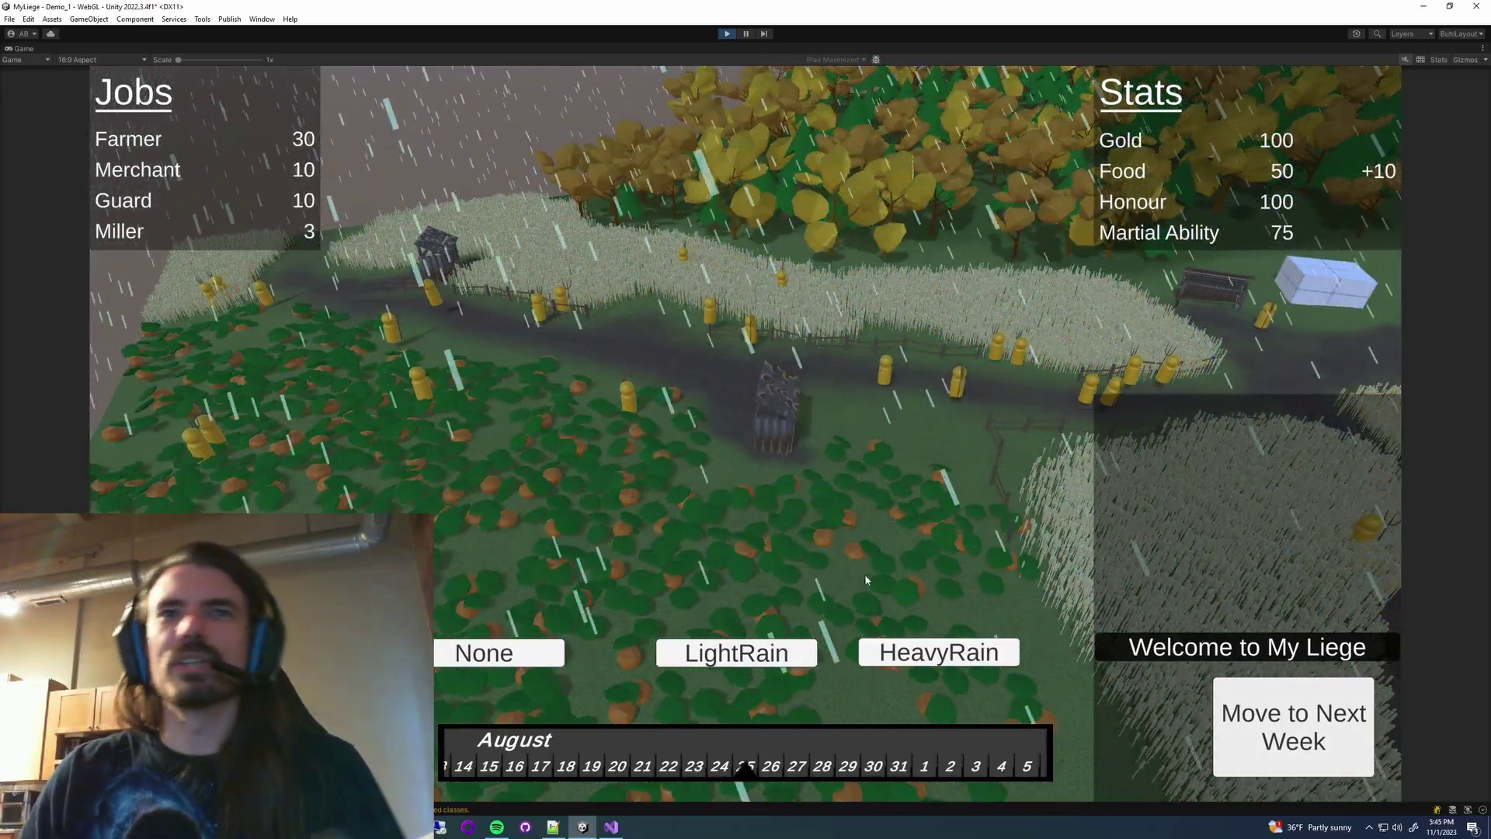
{"action": "key", "text": "e"}
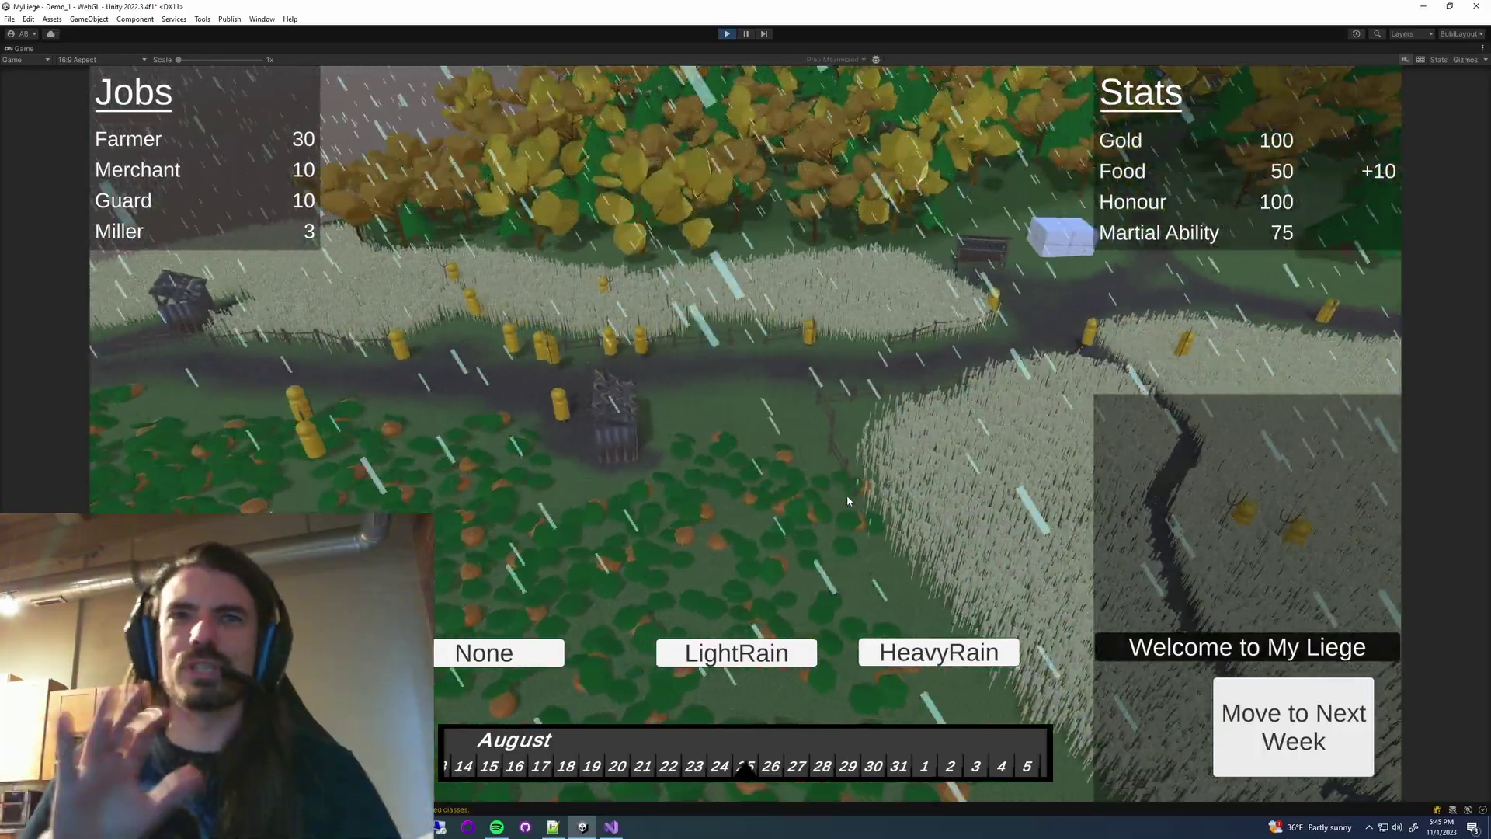